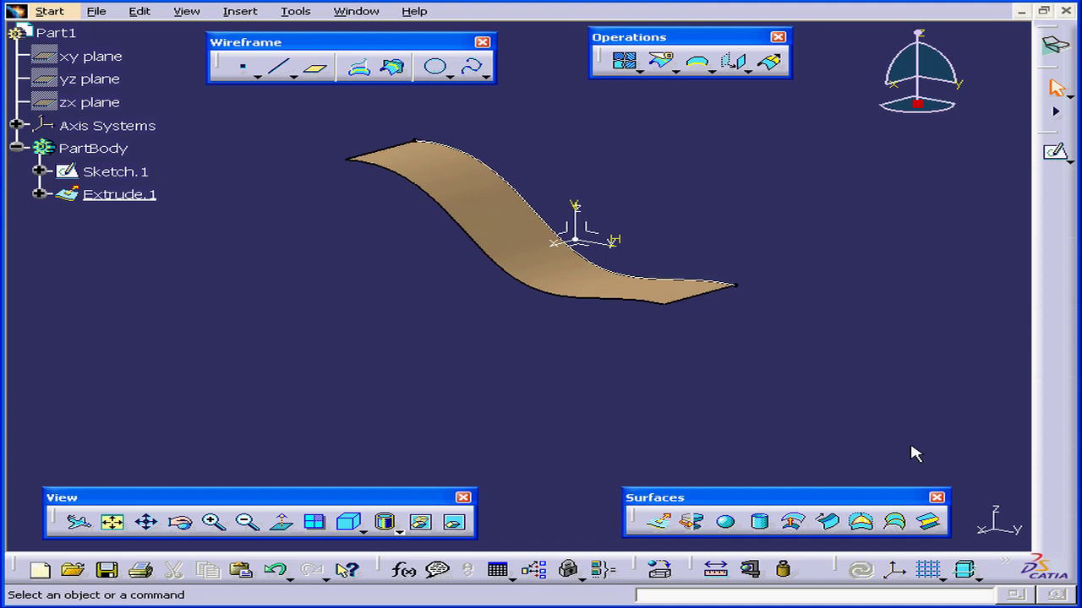
# Offset the extruded surface by 5 mm and stretch the offset distance to 11 mm with its on-model handle.
pyautogui.click(793, 522)
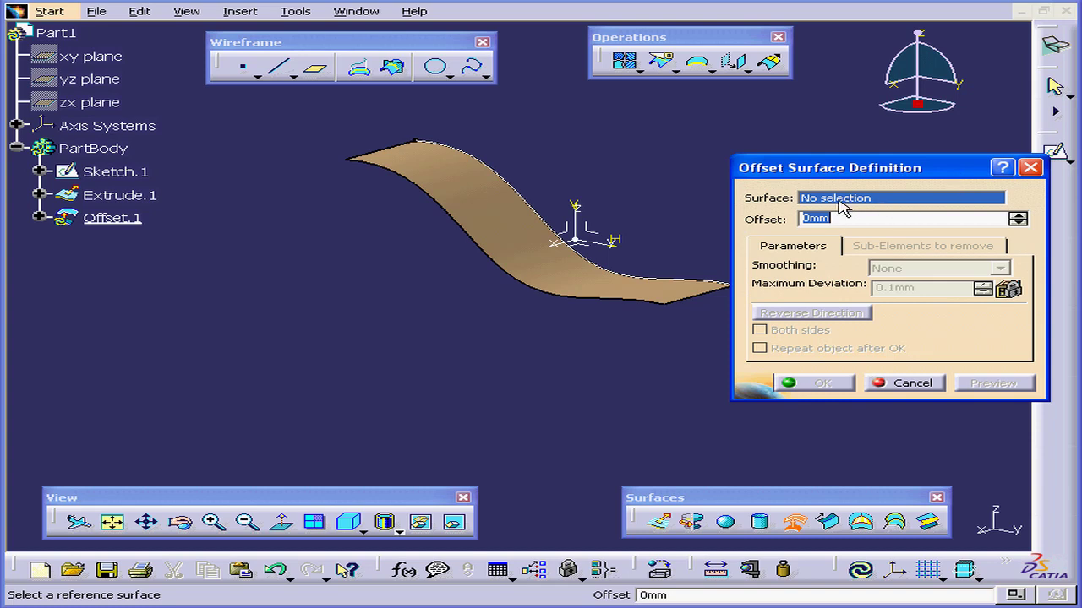
pyautogui.click(498, 213)
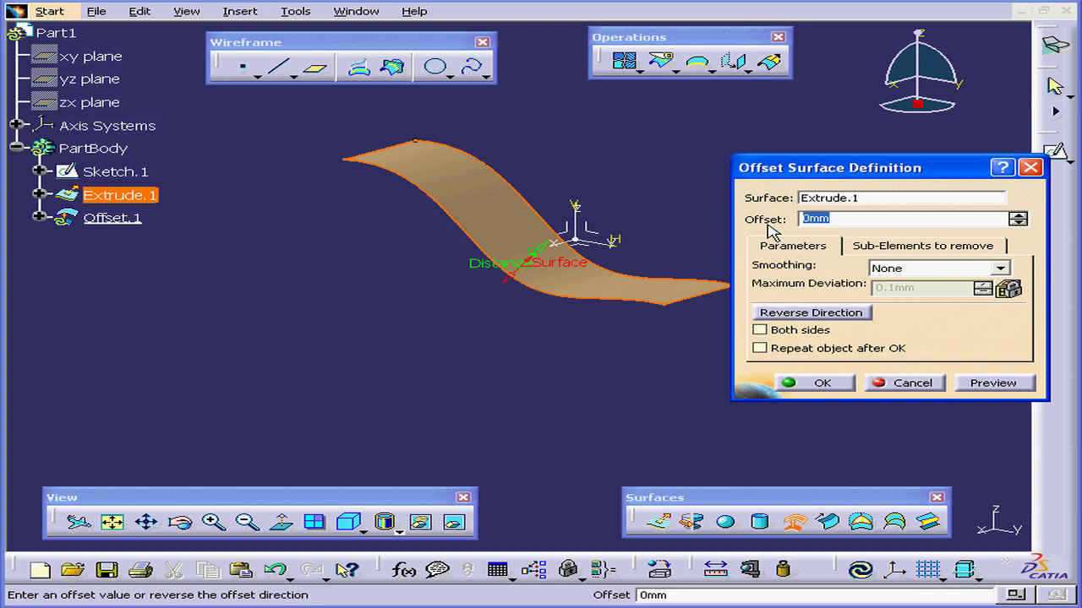
pyautogui.write('5')
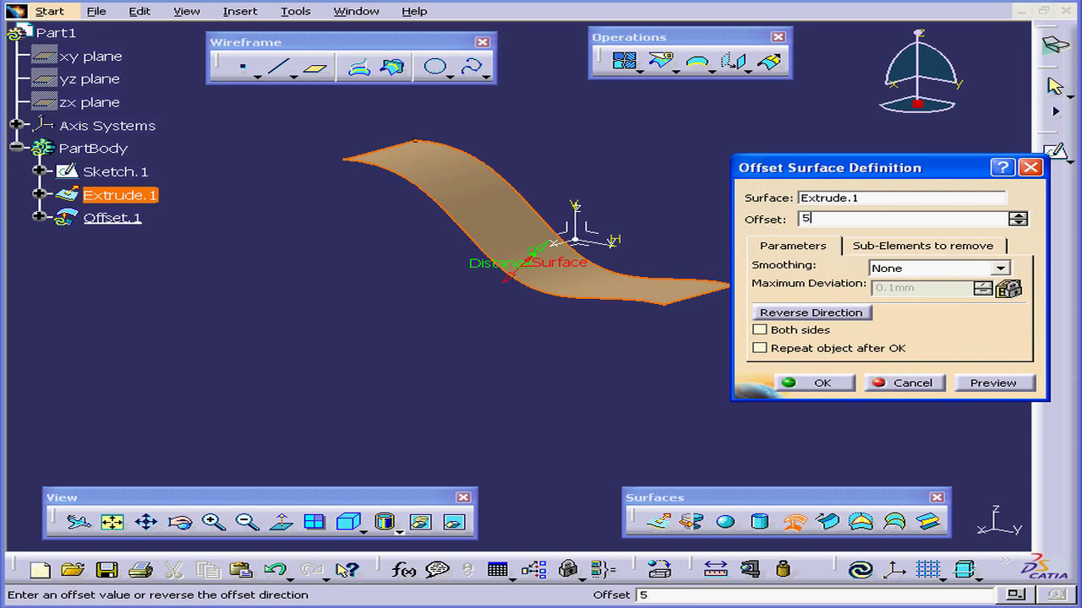
pyautogui.press('Tab')
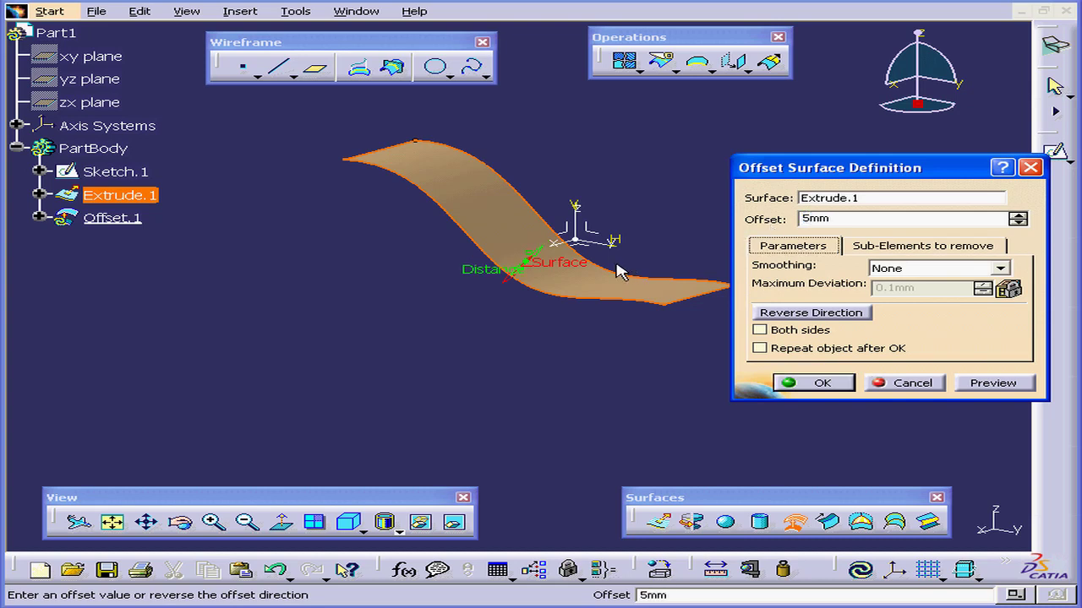
pyautogui.moveTo(500, 277)
pyautogui.mouseDown()
pyautogui.moveTo(493, 270)
pyautogui.moveTo(483, 289)
pyautogui.moveTo(488, 276)
pyautogui.mouseUp()
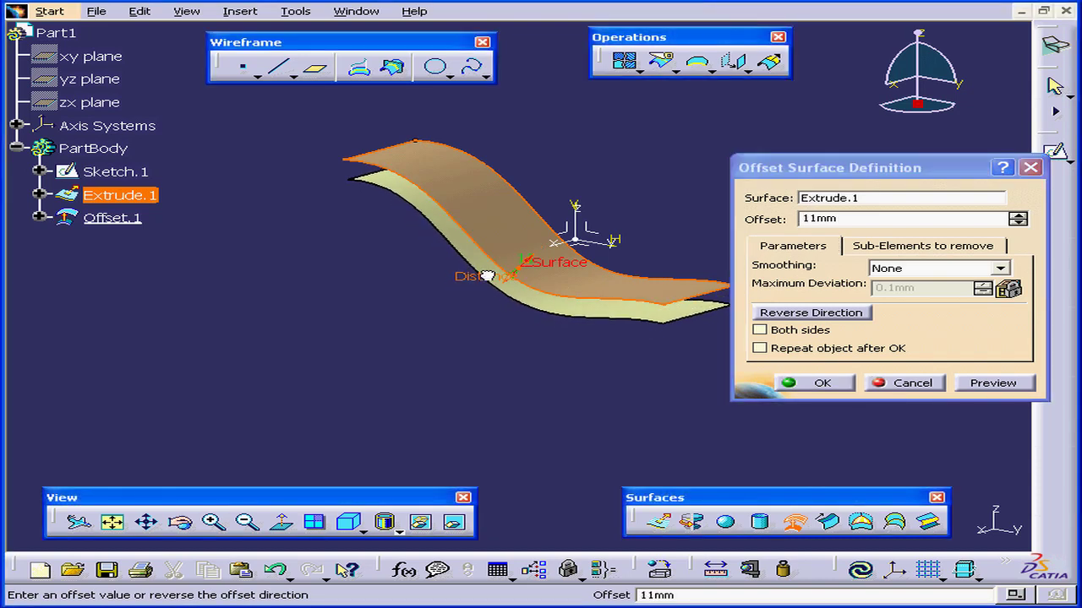
# Reverse the 11 mm offset's direction and preview it applied to both sides of the extruded surface.
pyautogui.click(811, 314)
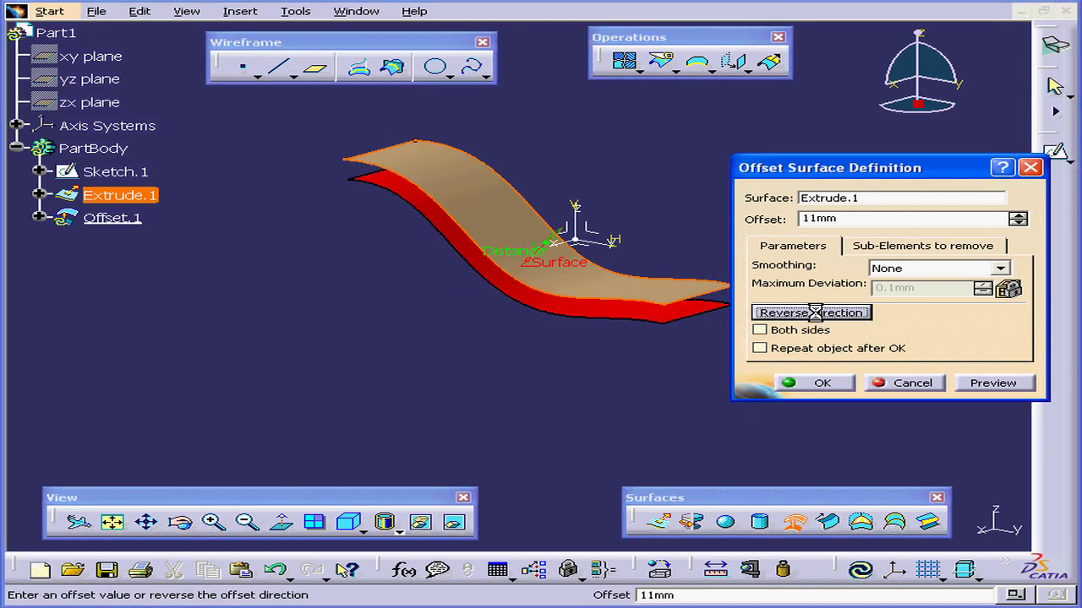
pyautogui.click(1020, 385)
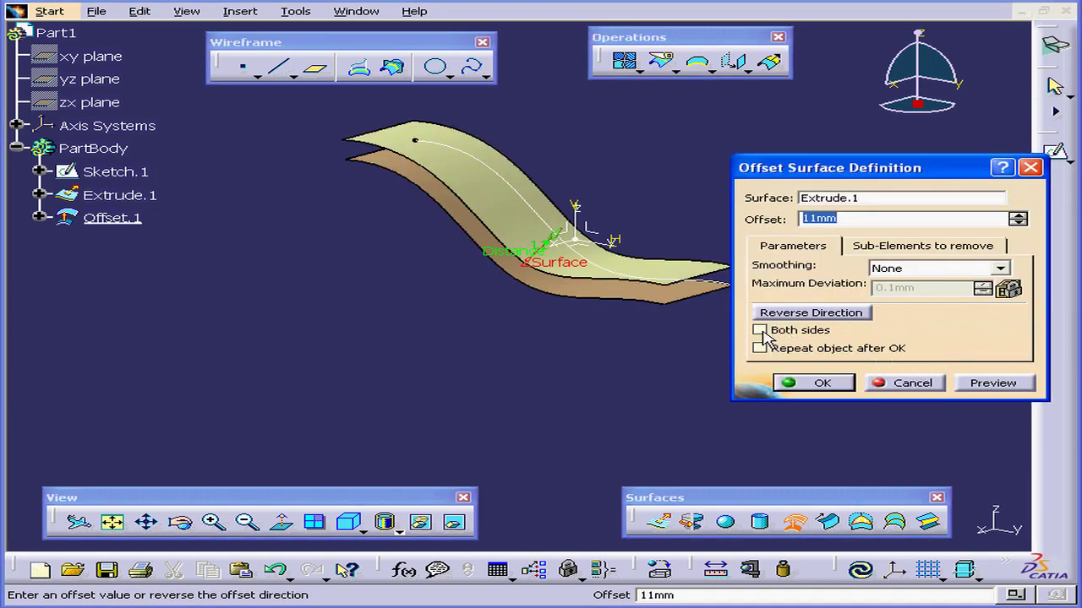
pyautogui.click(760, 331)
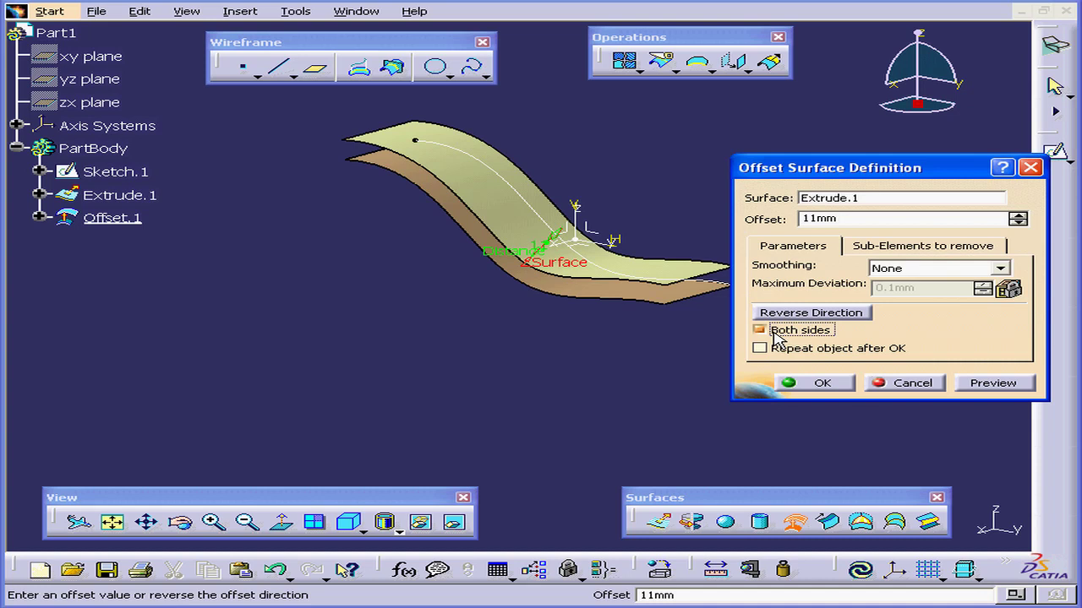
pyautogui.click(981, 383)
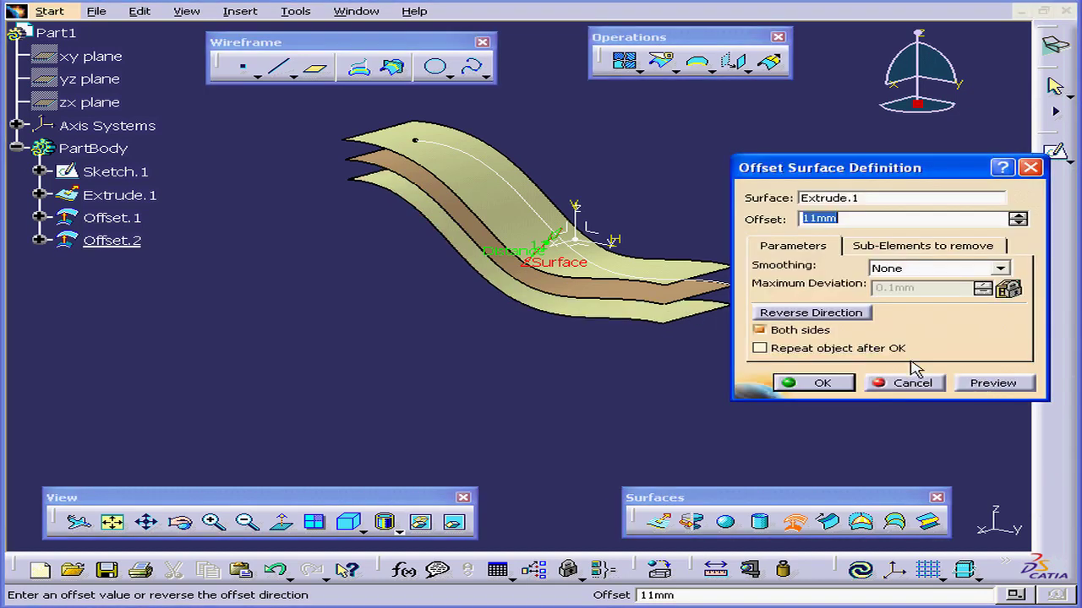
# Switch off the both-sides option, flip the offset direction back and preview the single offset surface.
pyautogui.click(760, 329)
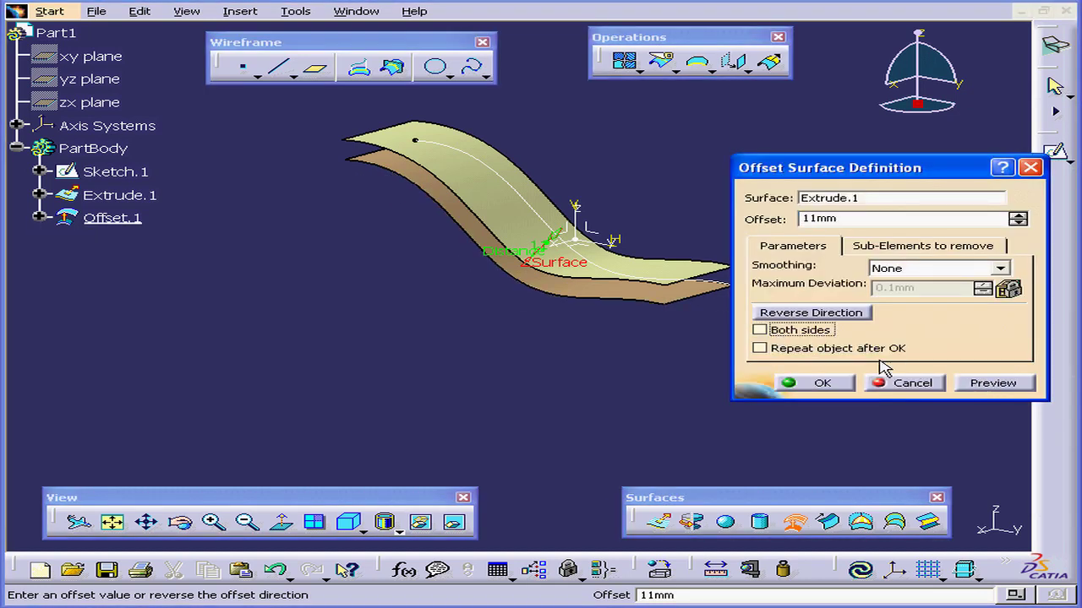
pyautogui.click(851, 315)
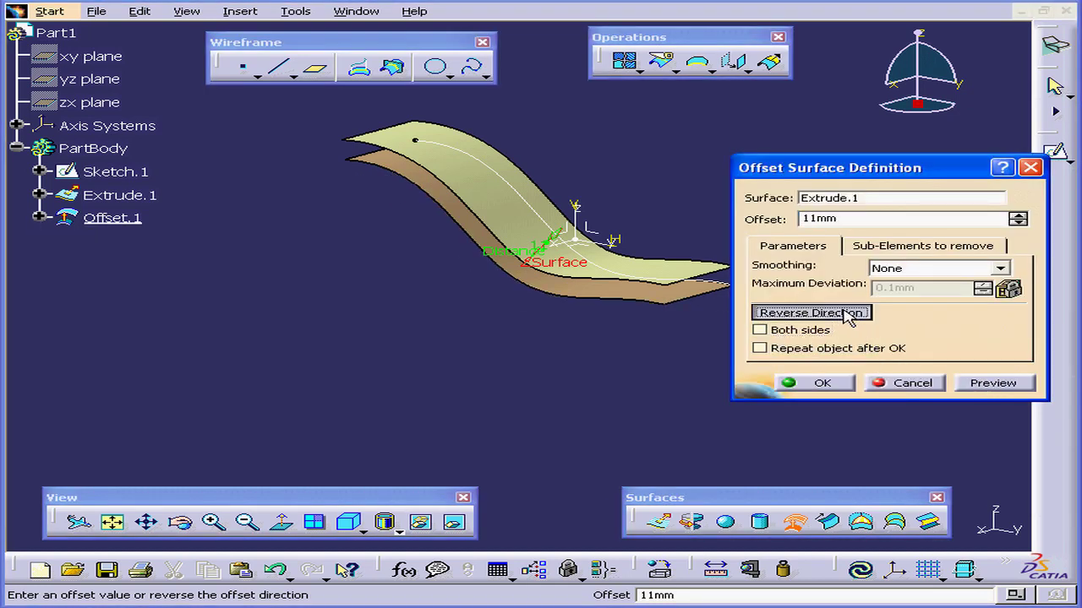
pyautogui.click(1014, 383)
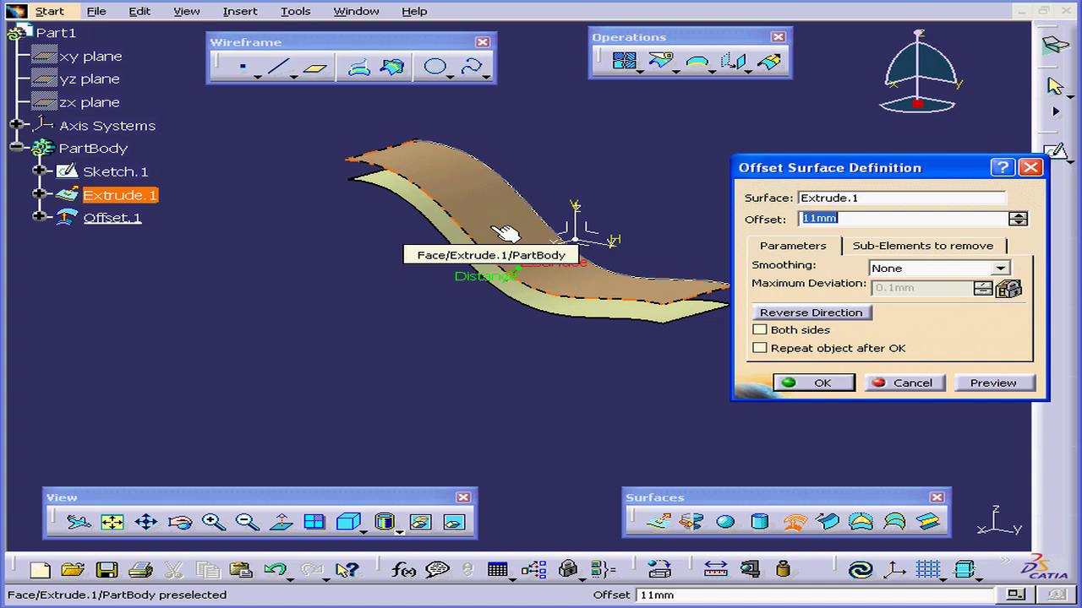
# Stretch the offset distance on the model to 26 mm and try a 50 mm offset.
pyautogui.click(488, 280)
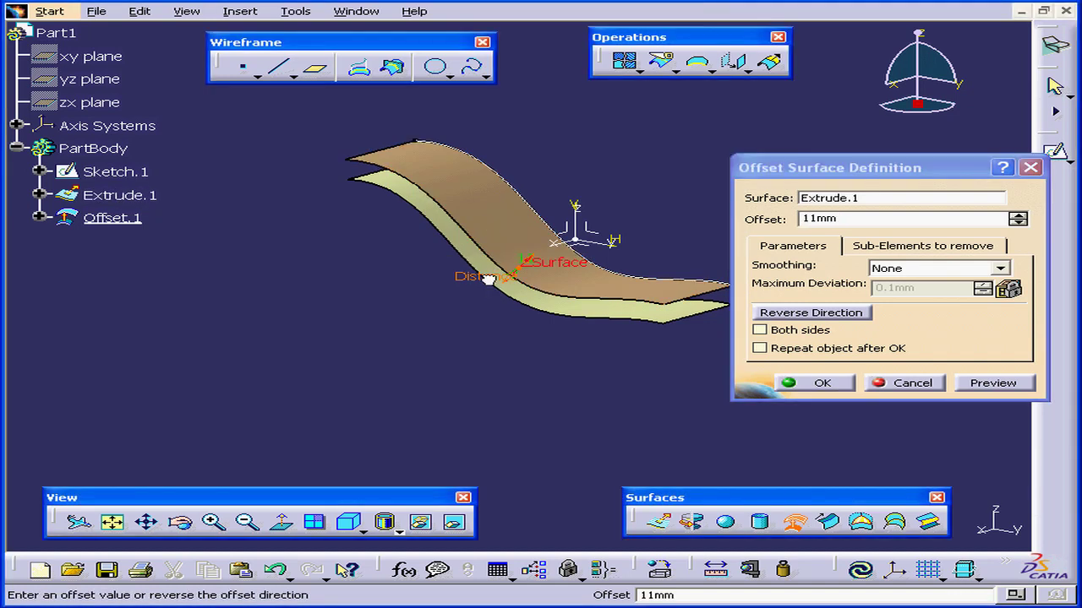
pyautogui.moveTo(489, 281); pyautogui.dragTo(477, 299)
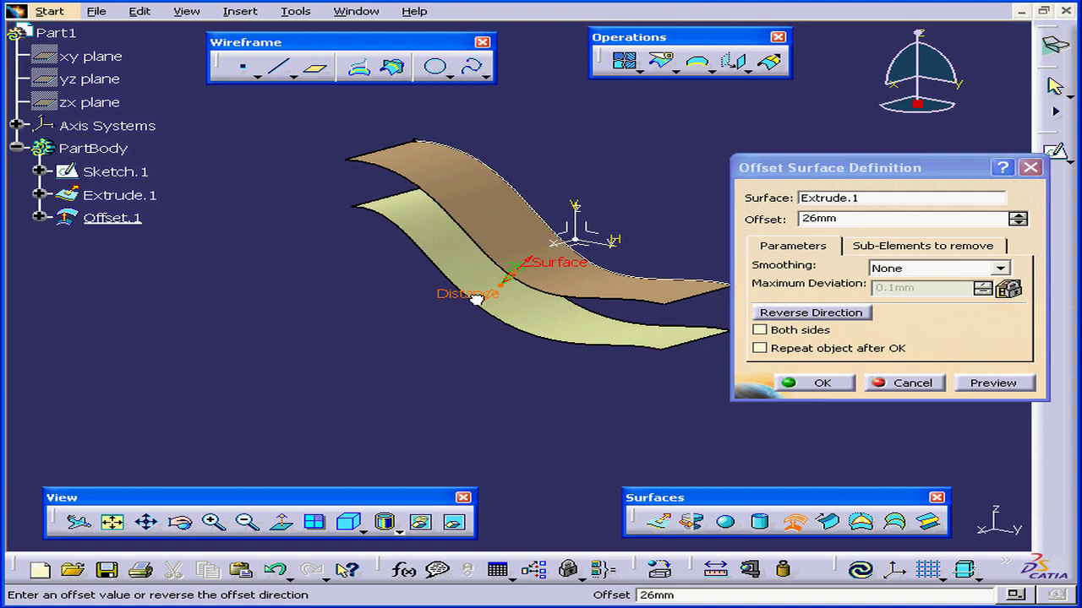
pyautogui.moveTo(475, 298); pyautogui.dragTo(455, 331)
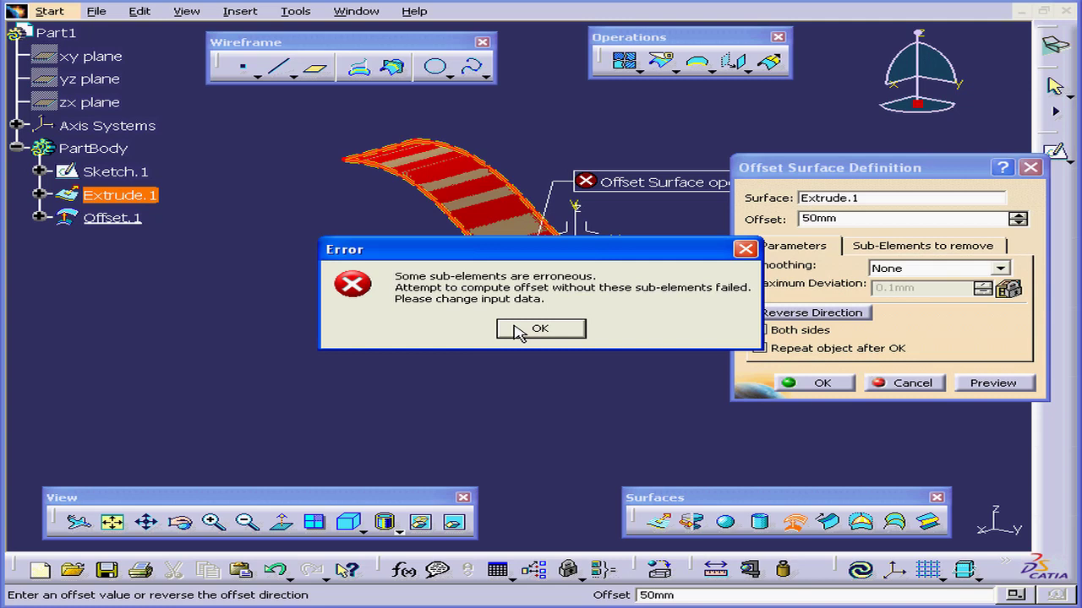
pyautogui.click(555, 330)
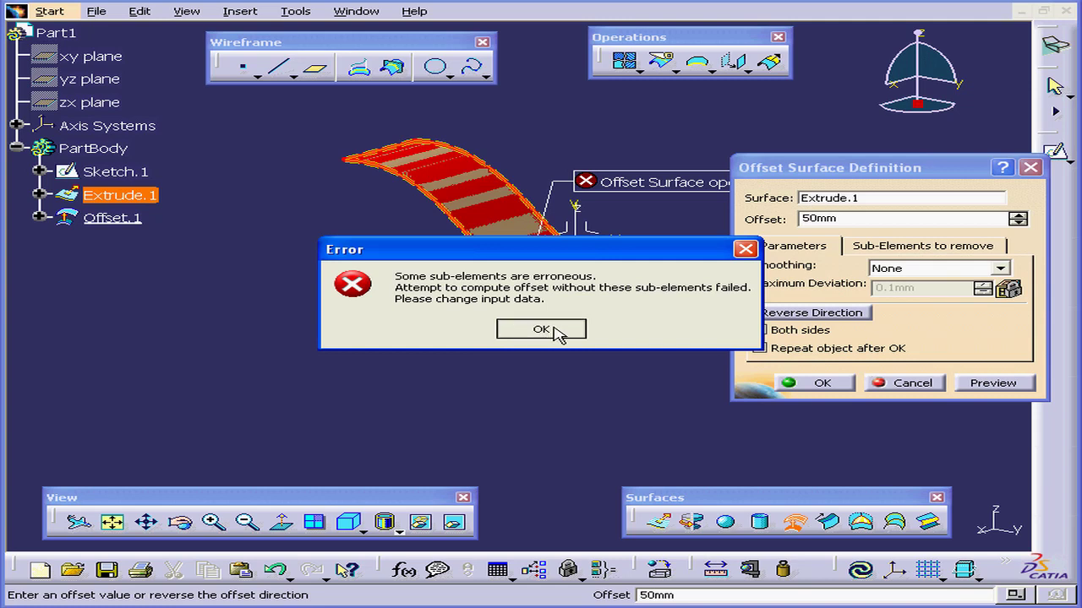
# Bring the offset distance back to 26 mm and preview the offset surface.
pyautogui.moveTo(439, 323); pyautogui.dragTo(469, 294)
pyautogui.click(834, 218)
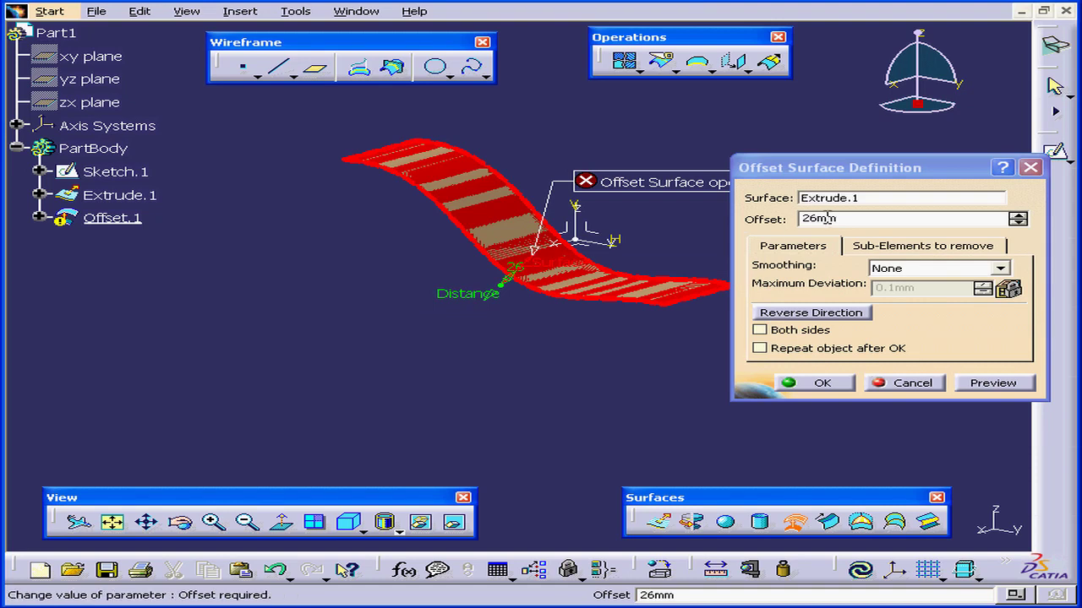
pyautogui.click(993, 382)
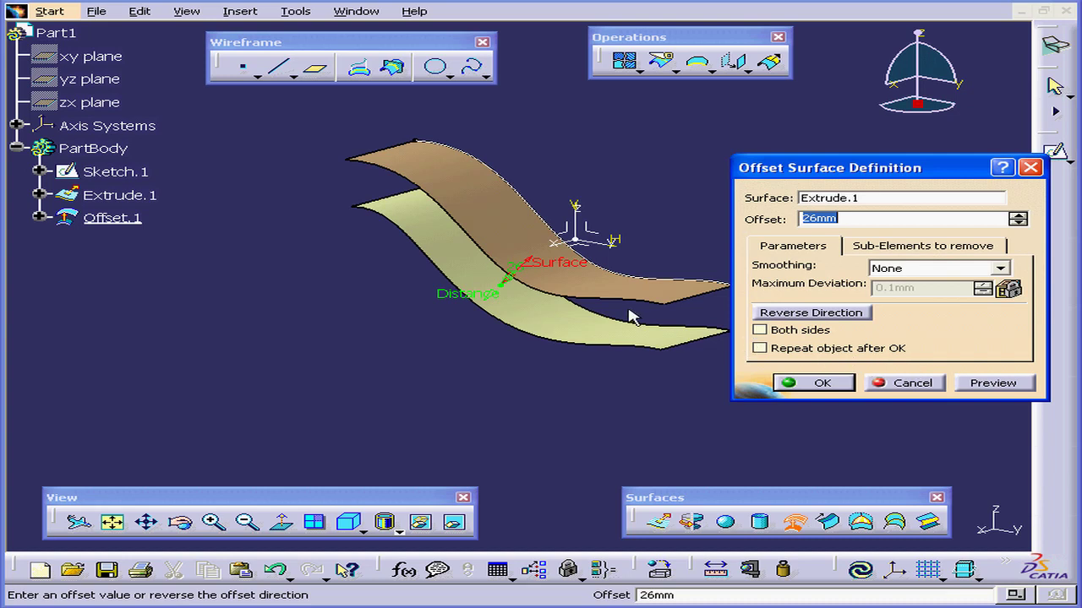
# Set the offset distance to 10 mm and preview the offset surface.
pyautogui.click(835, 218)
pyautogui.press('Return')
pyautogui.write('10')
pyautogui.press('Tab')
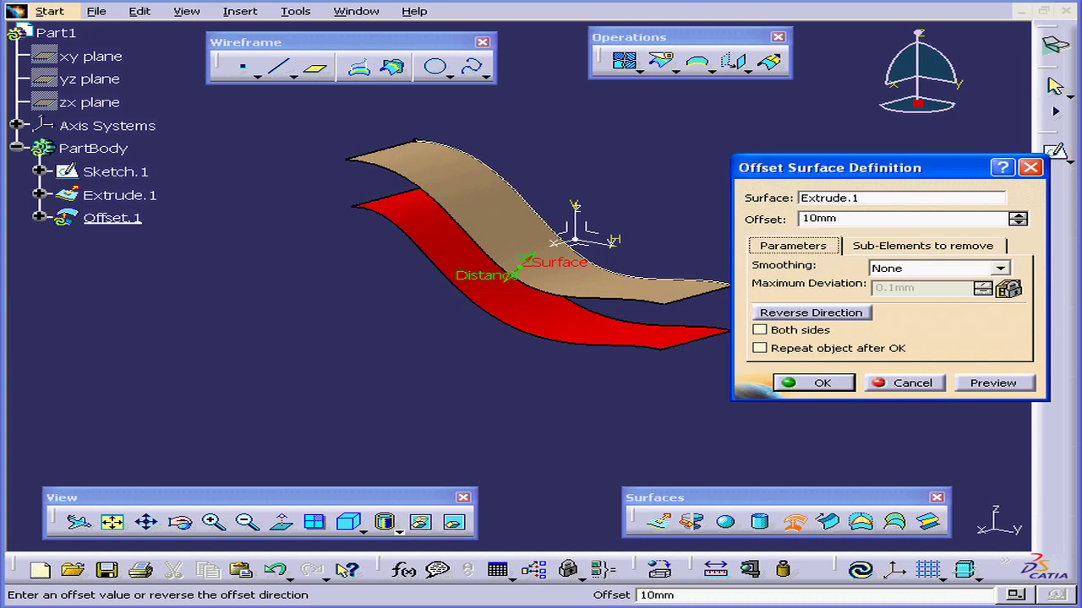
pyautogui.click(990, 383)
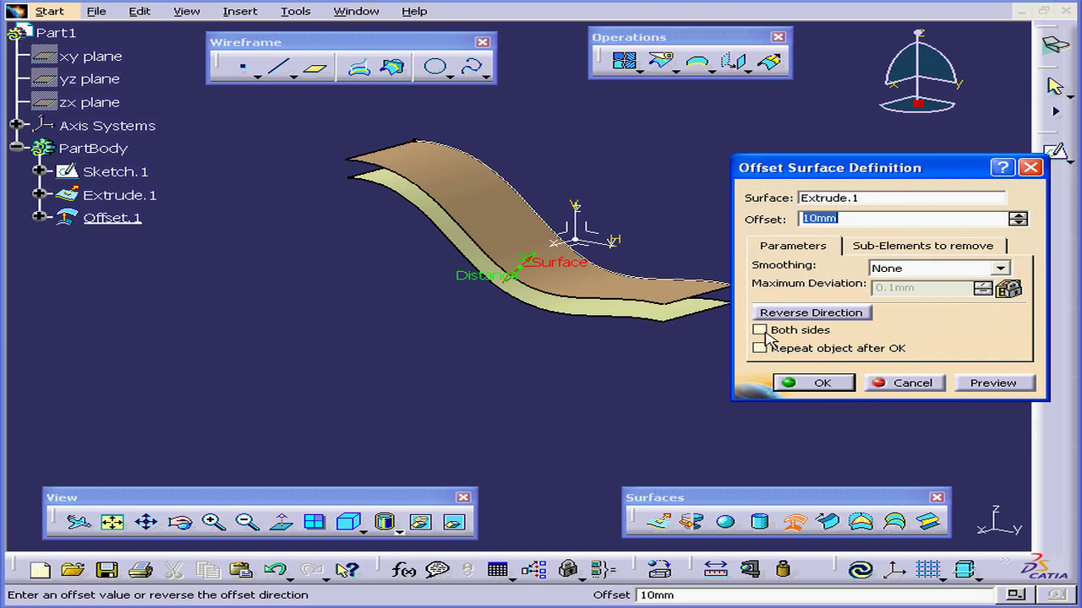
# Create the 10 mm offset on both sides and repeat it with 2 instances in the existing body, not a new one.
pyautogui.click(760, 330)
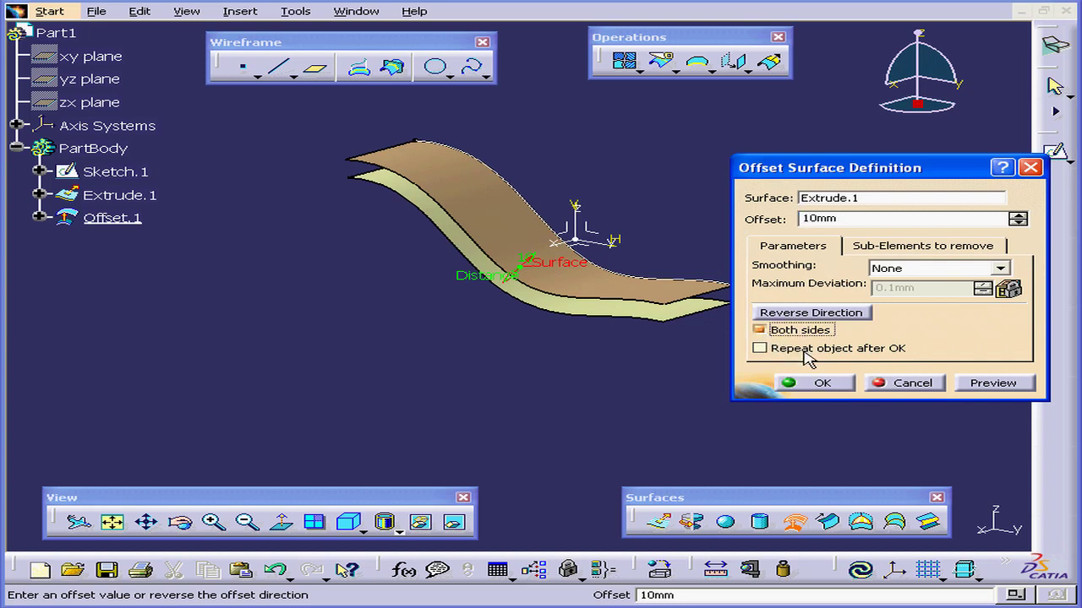
pyautogui.click(760, 349)
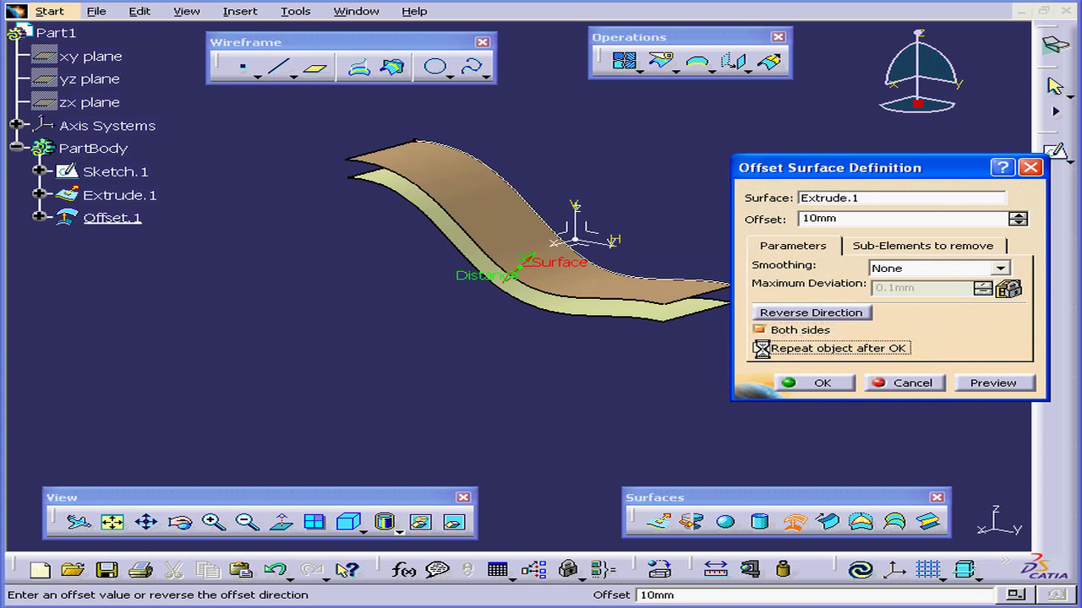
pyautogui.click(824, 383)
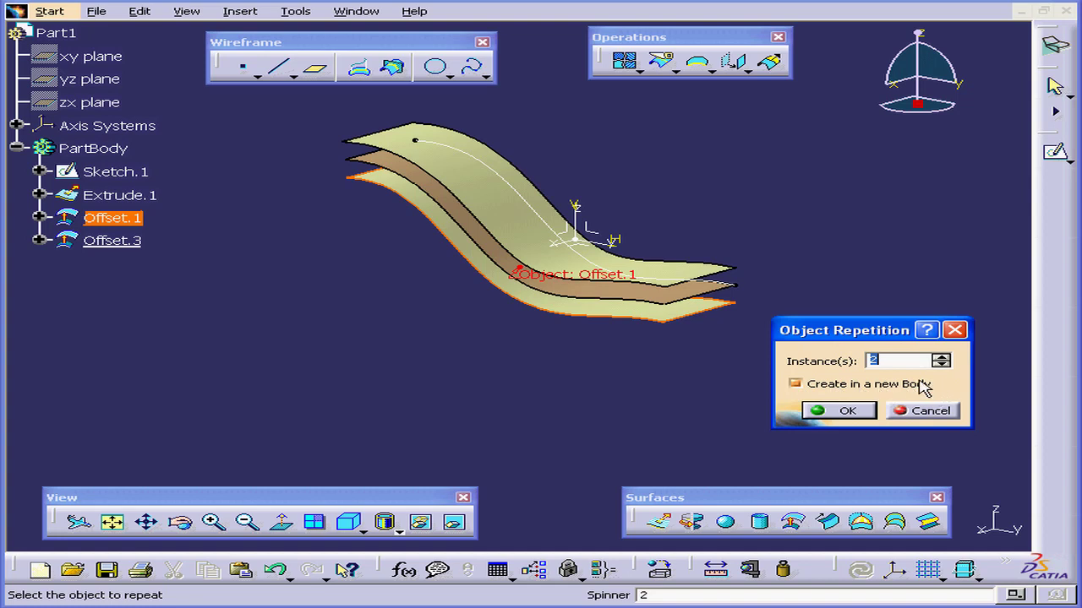
pyautogui.click(796, 384)
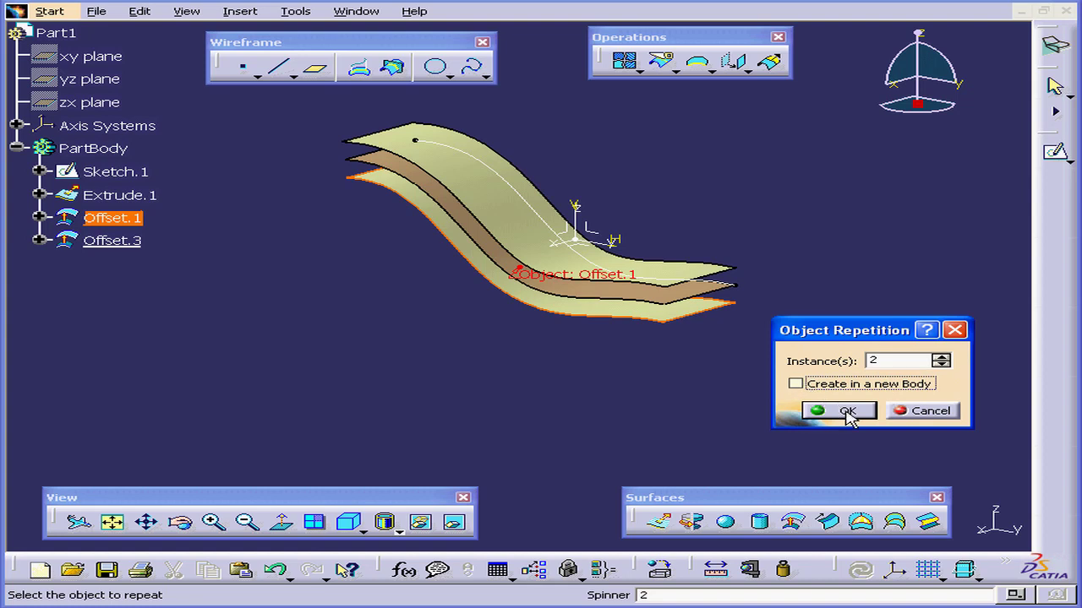
pyautogui.click(847, 412)
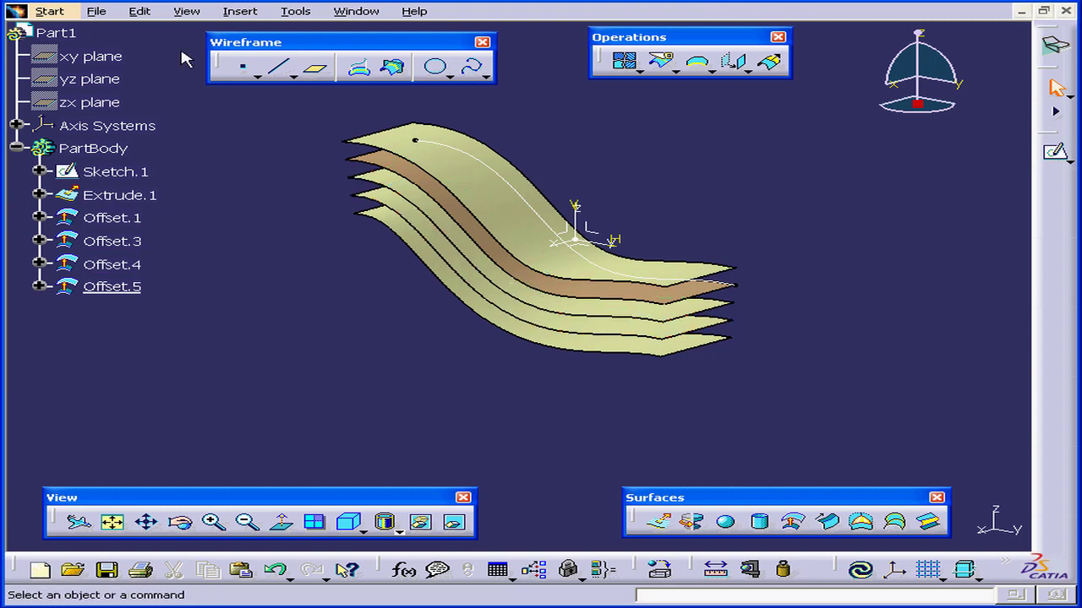
# Undo the object repetition and the offset creation, leaving only the original extruded surface.
pyautogui.click(139, 12)
pyautogui.click(190, 31)
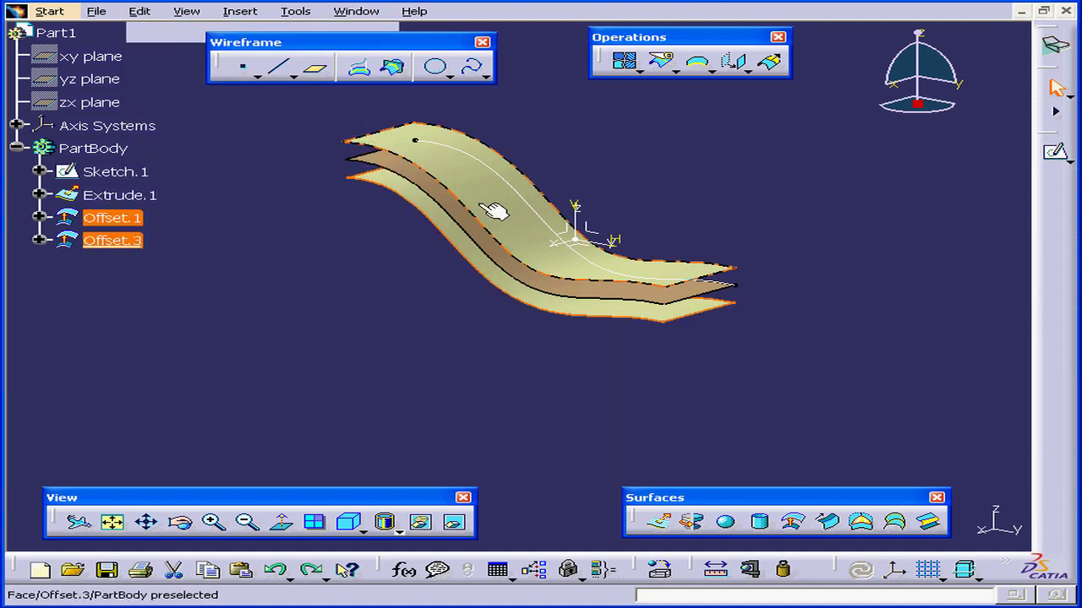
pyautogui.click(140, 12)
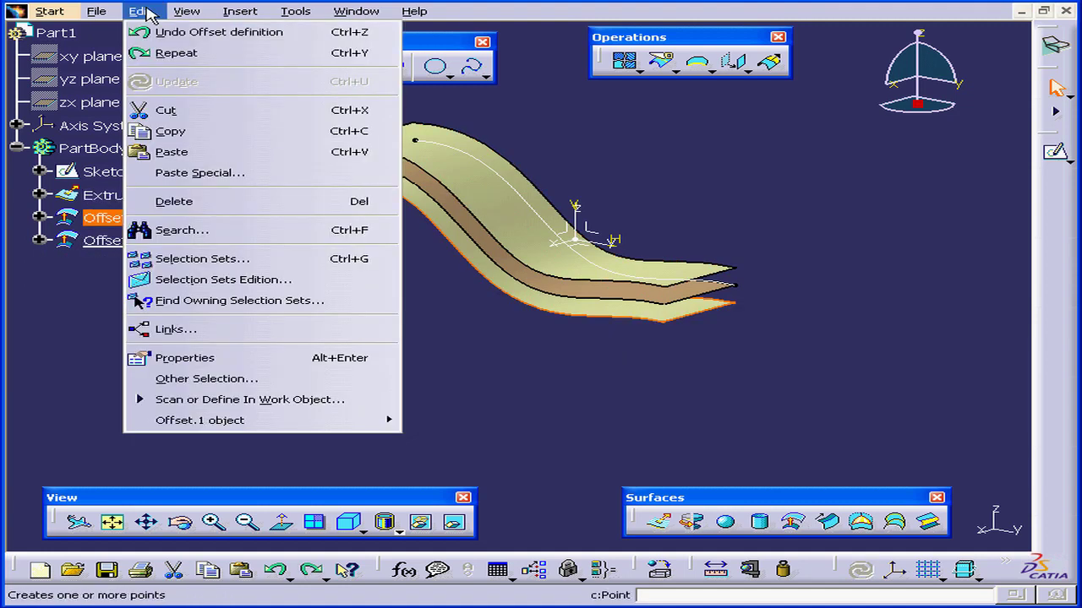
pyautogui.click(169, 32)
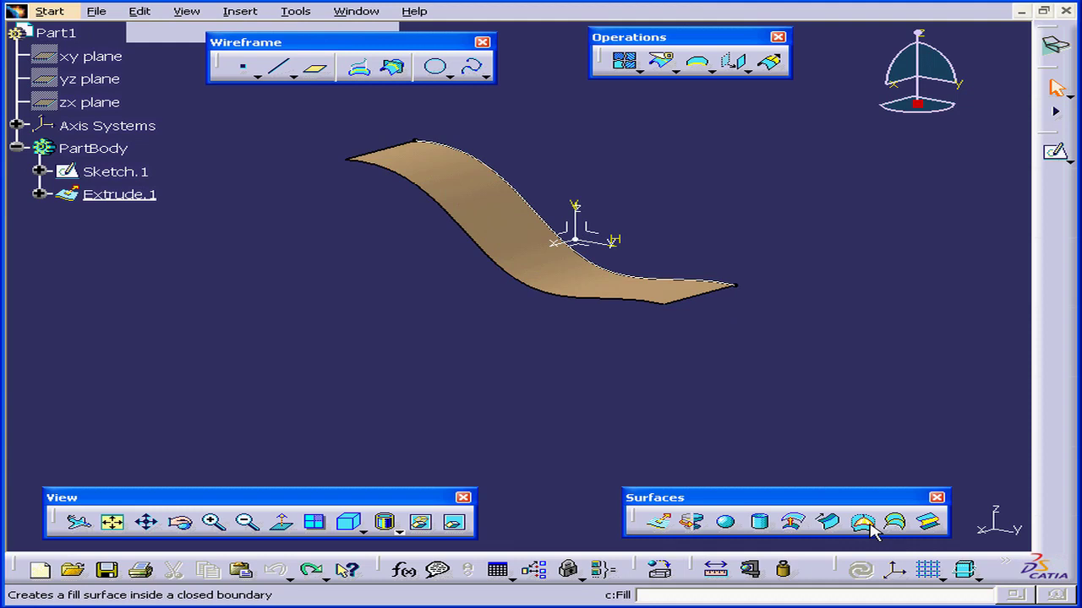
# Define a new 10 mm offset of the extruded surface and preview it.
pyautogui.click(795, 523)
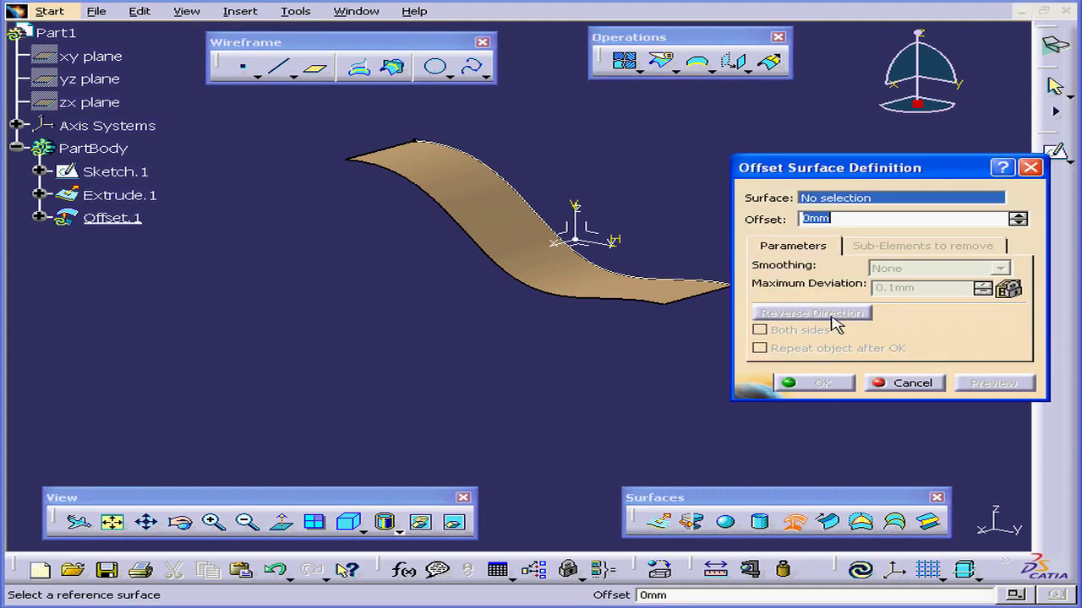
pyautogui.click(503, 236)
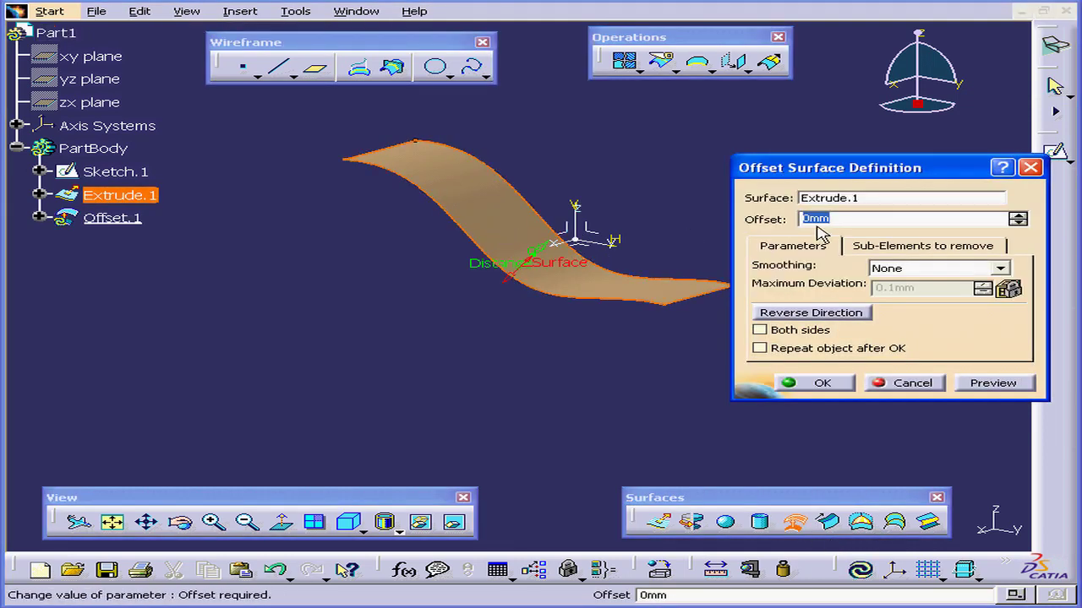
pyautogui.write('10')
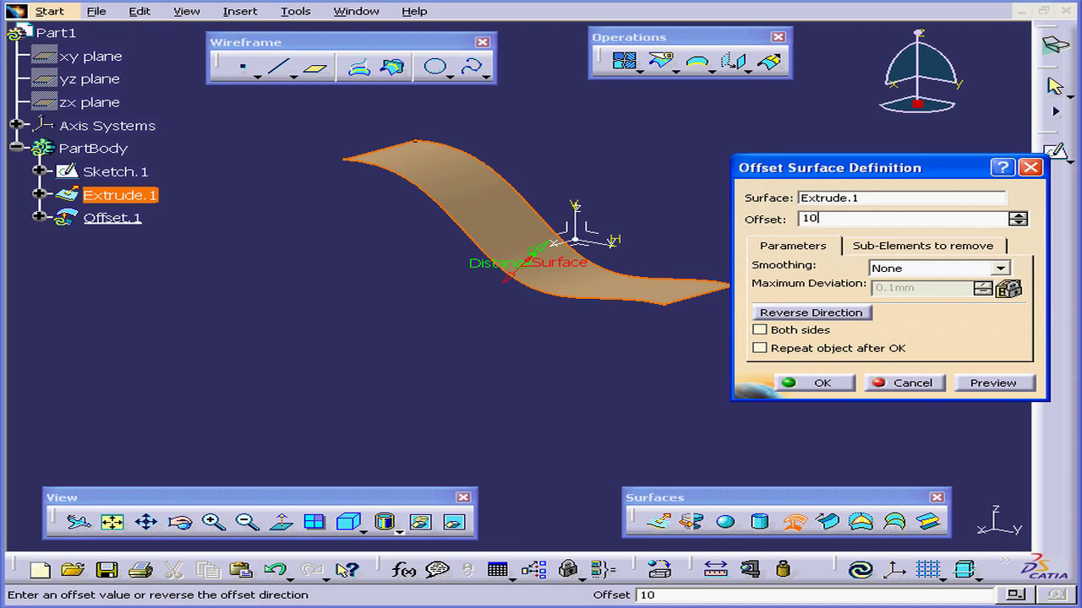
pyautogui.click(992, 383)
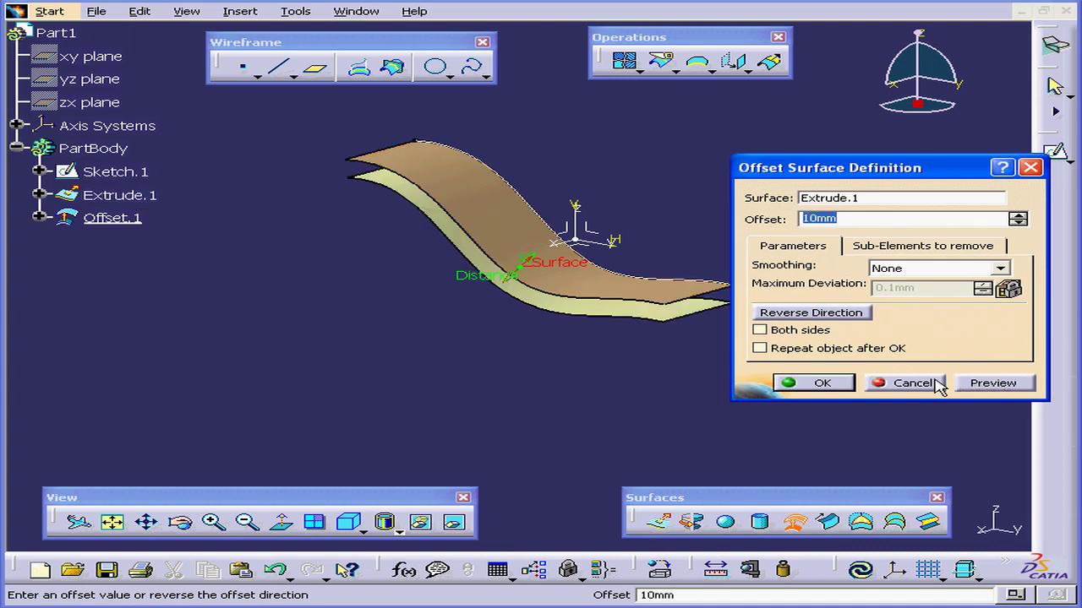
# Reverse the 10 mm offset's direction, enable offsetting on both sides and preview the result.
pyautogui.click(838, 314)
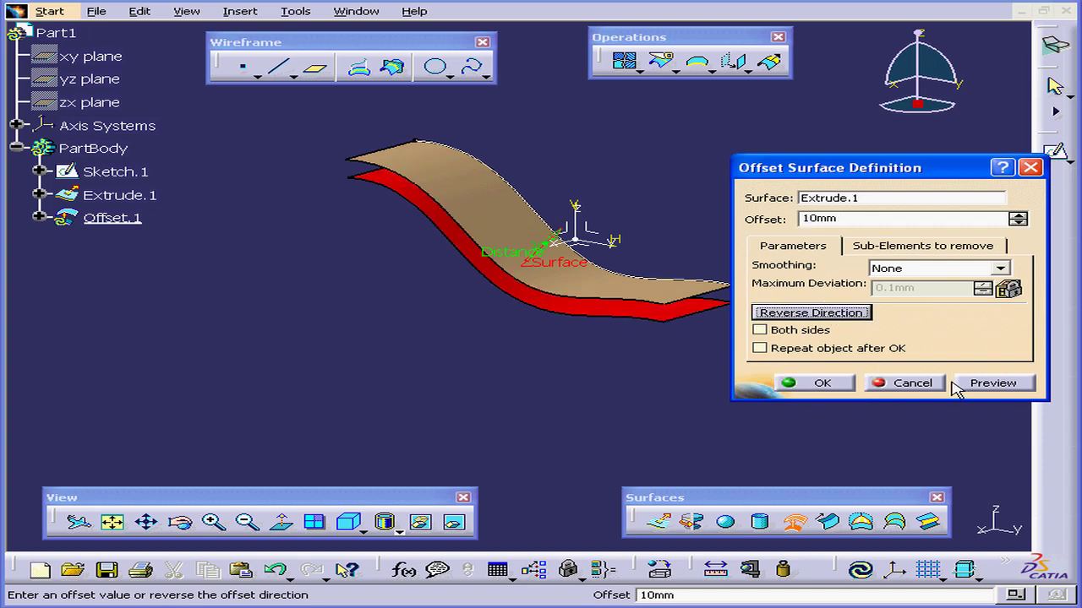
pyautogui.click(973, 384)
pyautogui.click(759, 330)
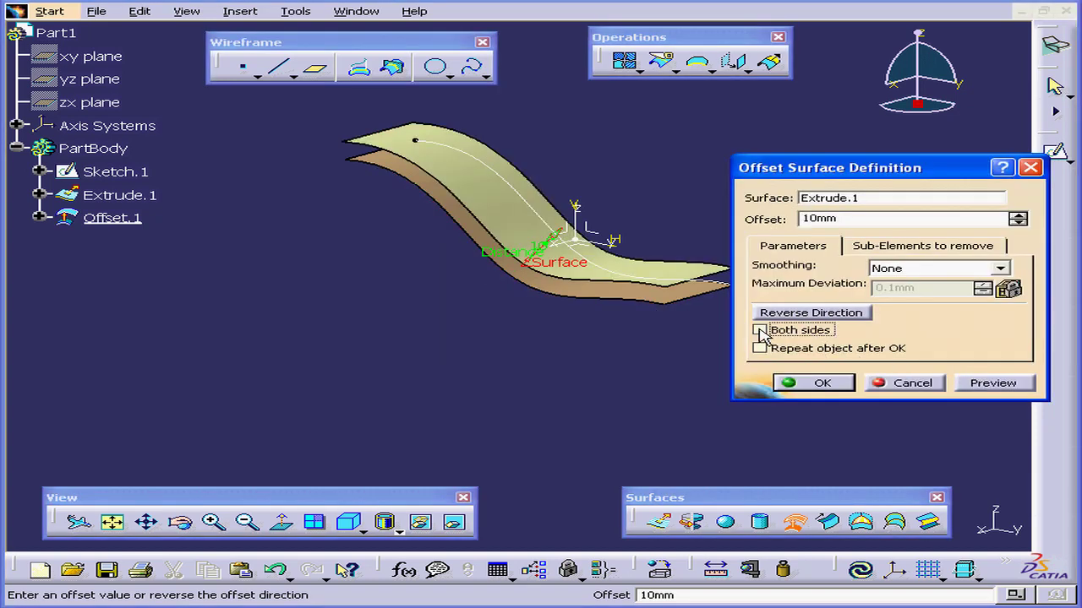
pyautogui.click(991, 384)
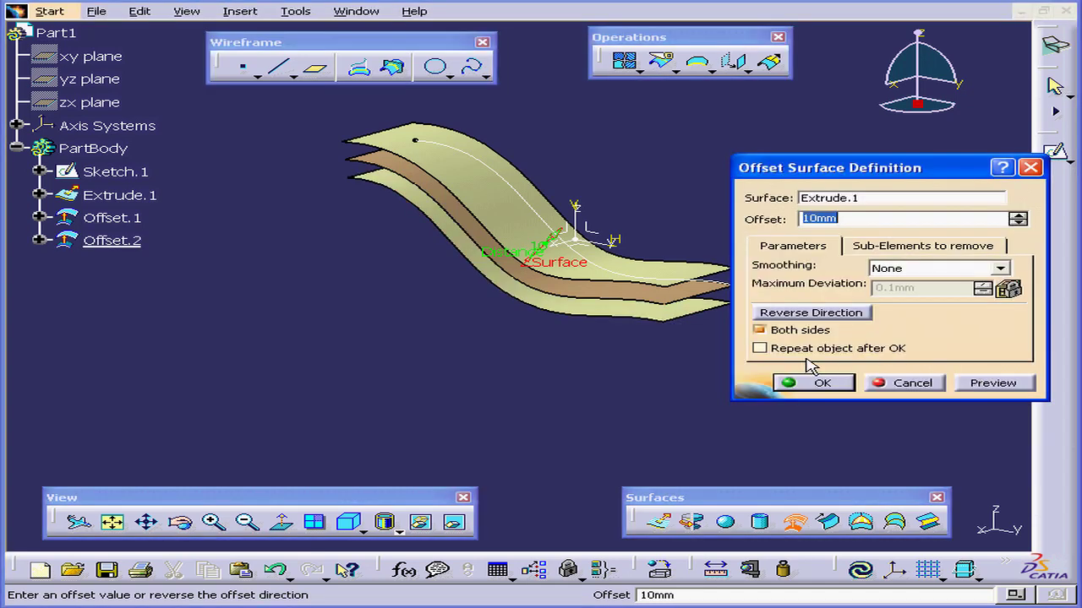
# Create the 10 mm offset on both sides and repeat it with 1 instance in the existing body, not a new one.
pyautogui.click(759, 348)
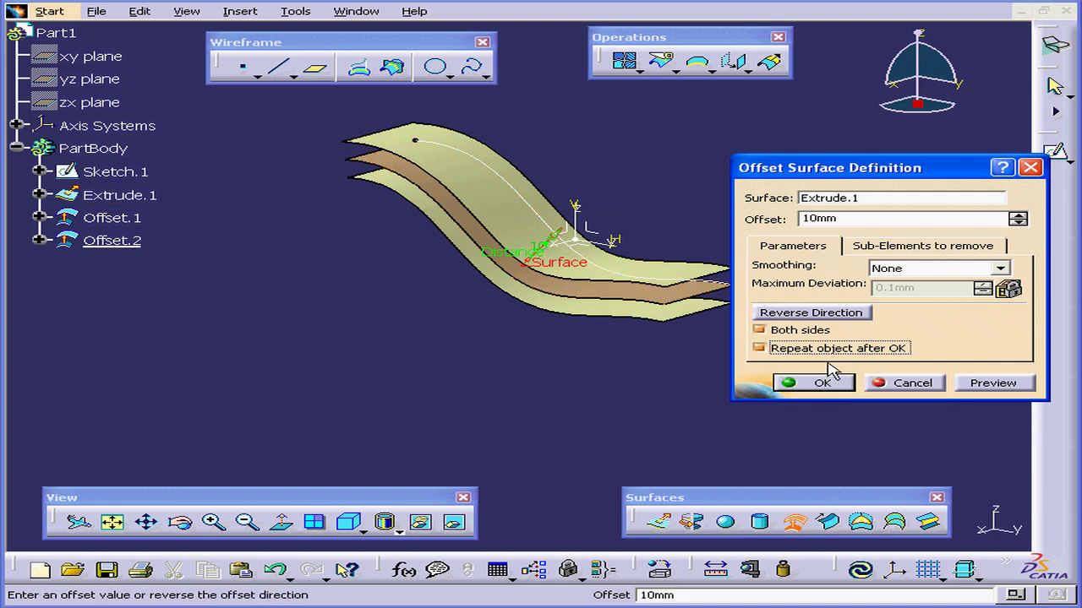
pyautogui.click(843, 385)
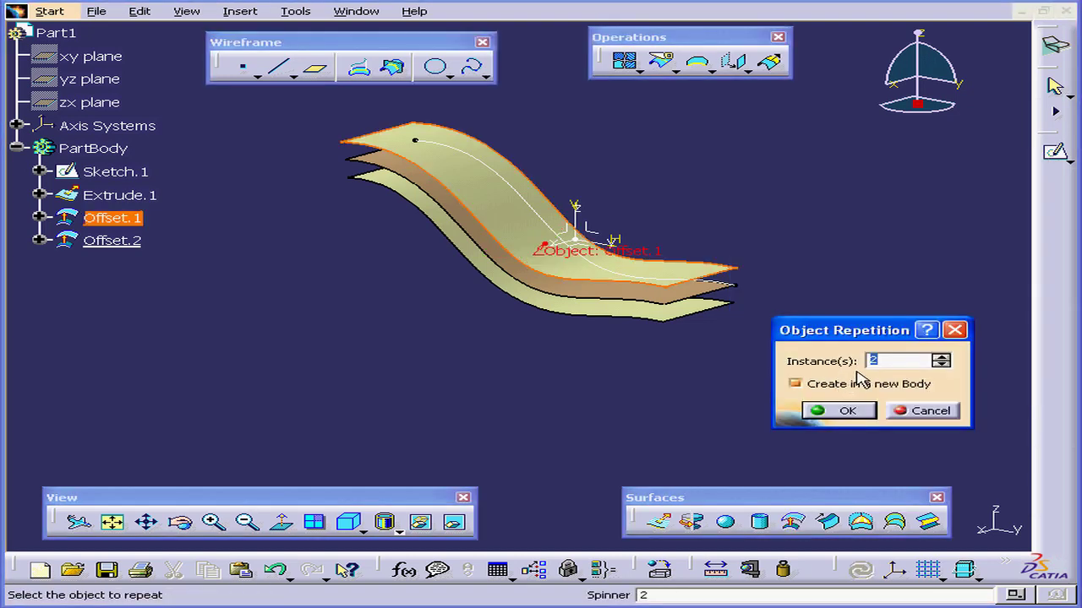
pyautogui.click(795, 385)
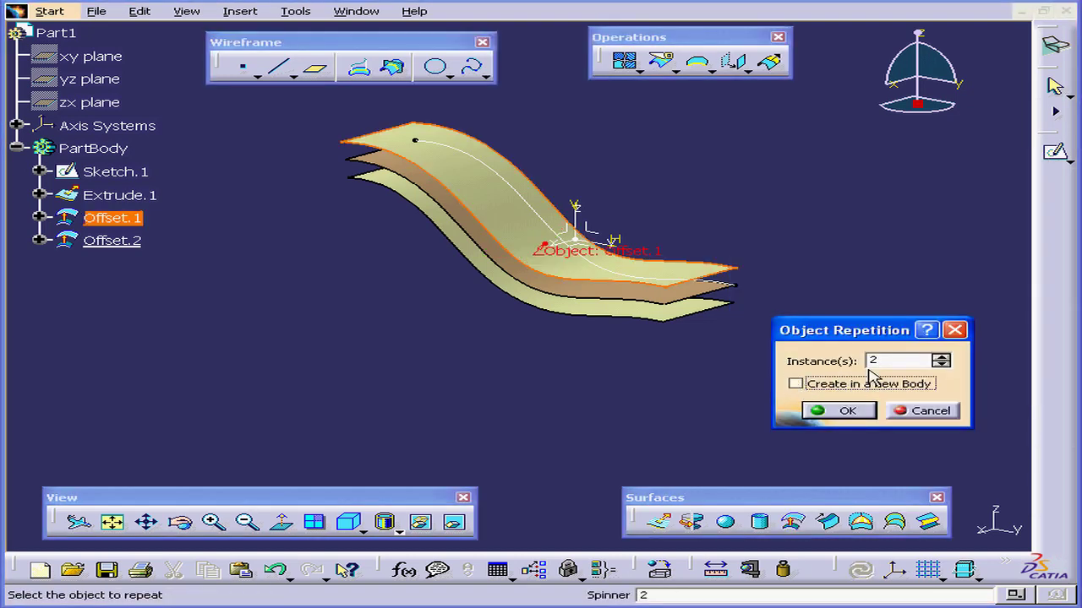
pyautogui.write('1')
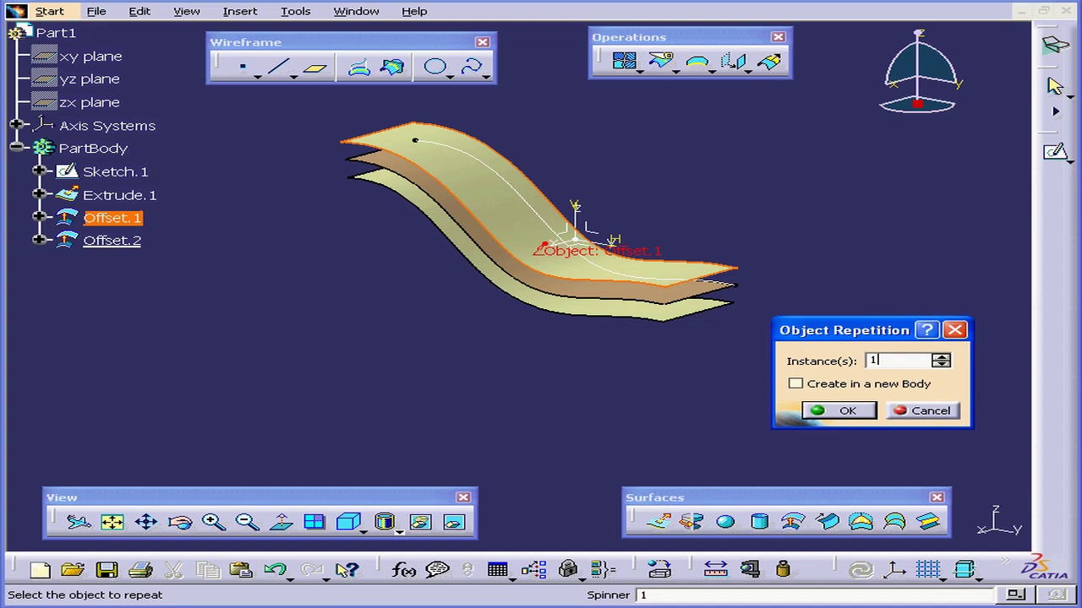
pyautogui.press('Tab')
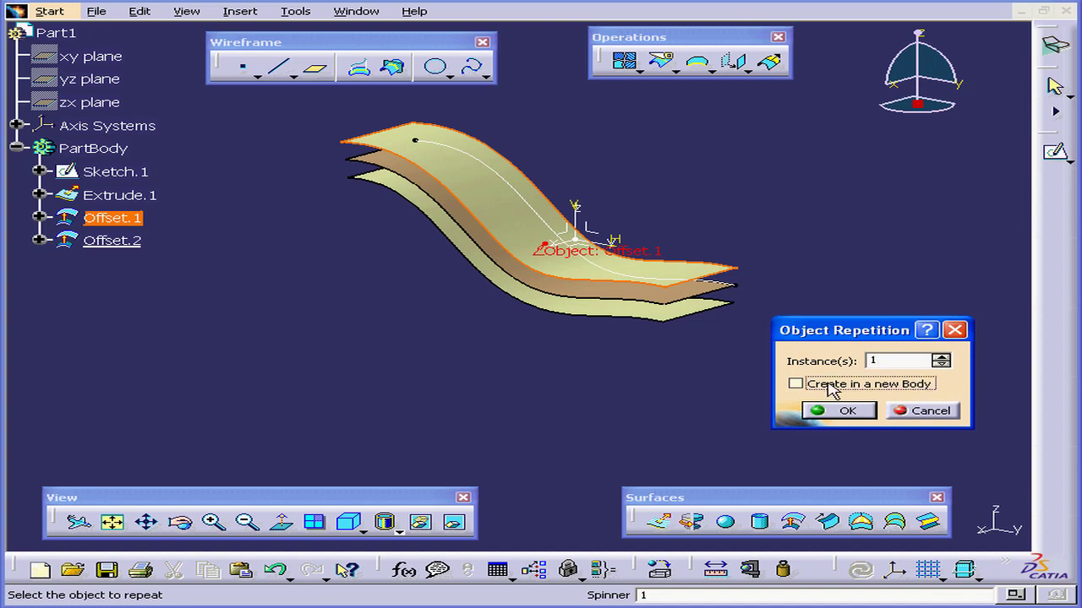
pyautogui.click(839, 411)
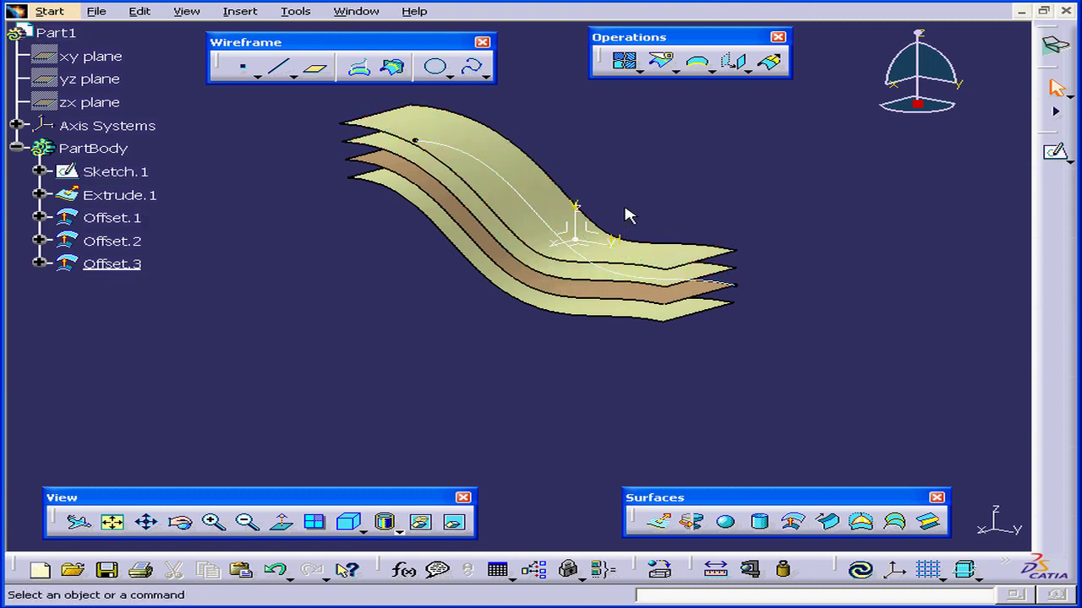
# Undo the single-instance repetition and the both-sides offset, going back to only the extruded surface.
pyautogui.click(140, 12)
pyautogui.click(159, 32)
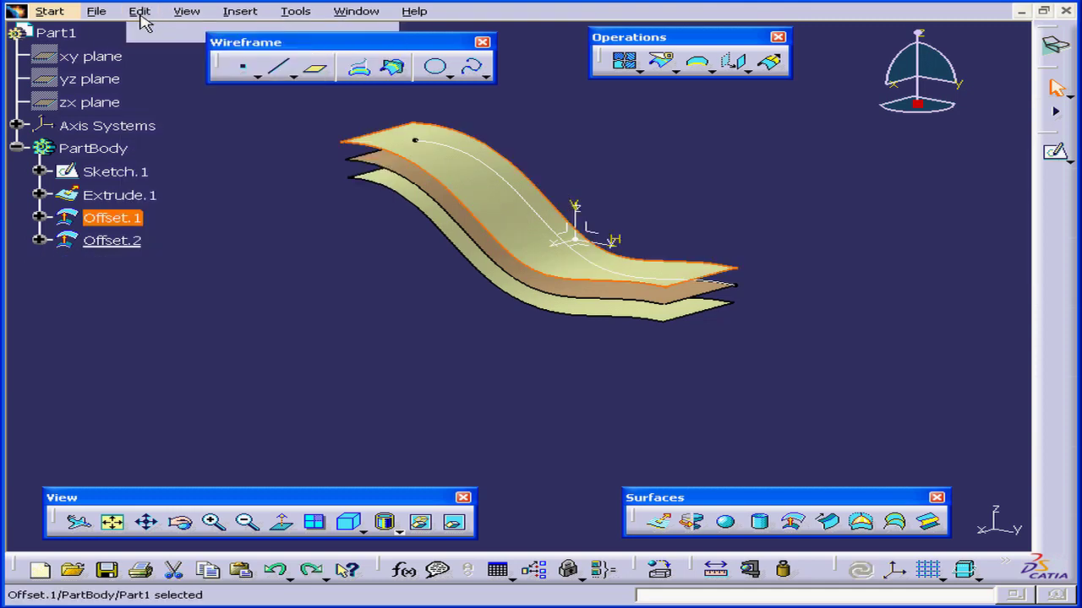
pyautogui.click(139, 12)
pyautogui.click(165, 32)
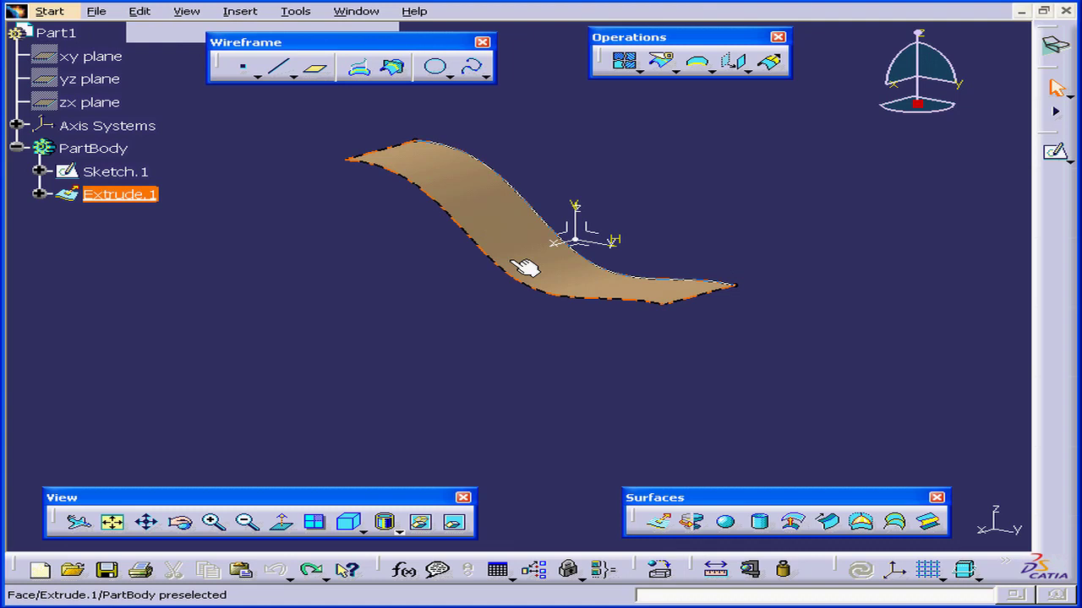
# Define a 20 mm offset of the extruded surface and preview it.
pyautogui.click(793, 521)
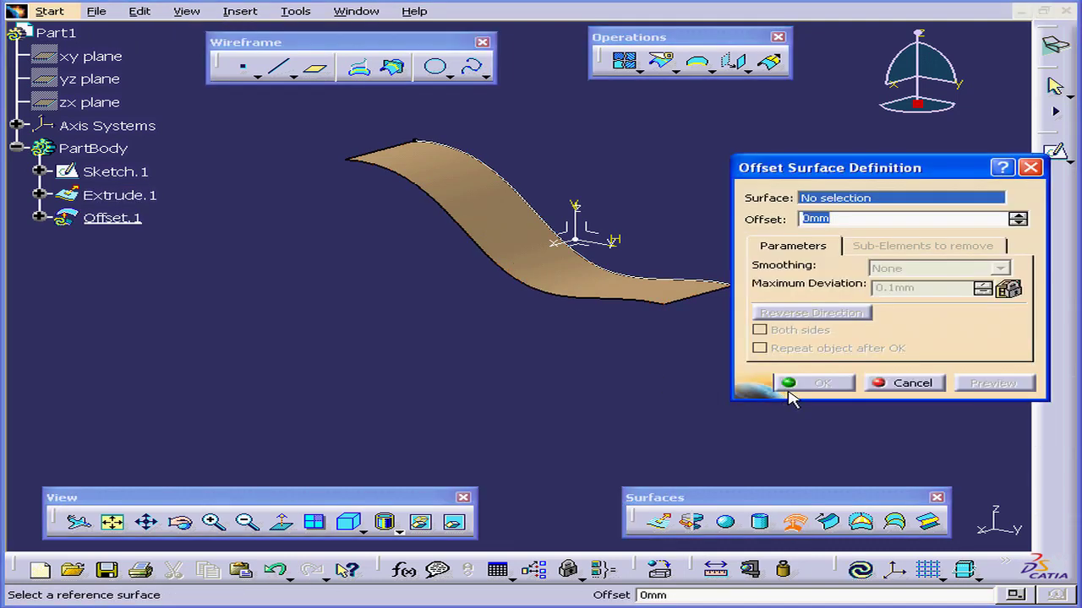
pyautogui.click(504, 226)
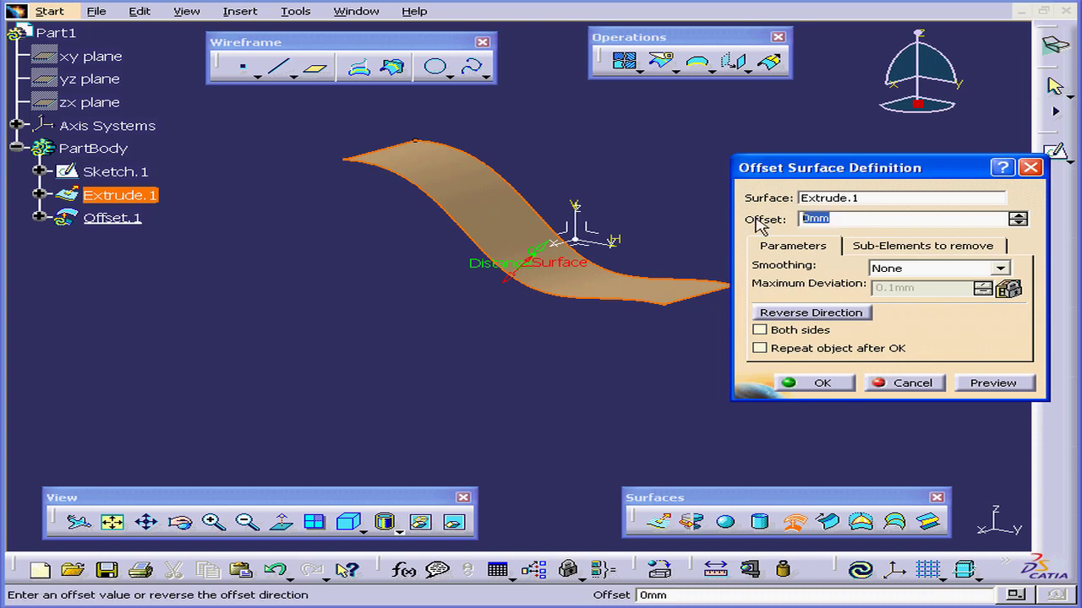
pyautogui.write('20')
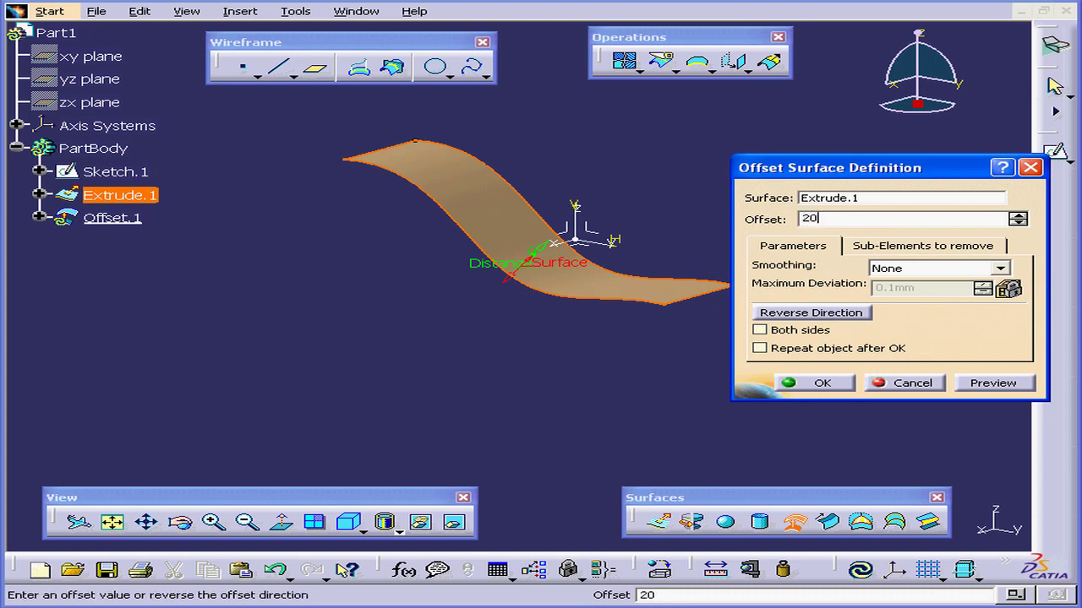
pyautogui.click(994, 382)
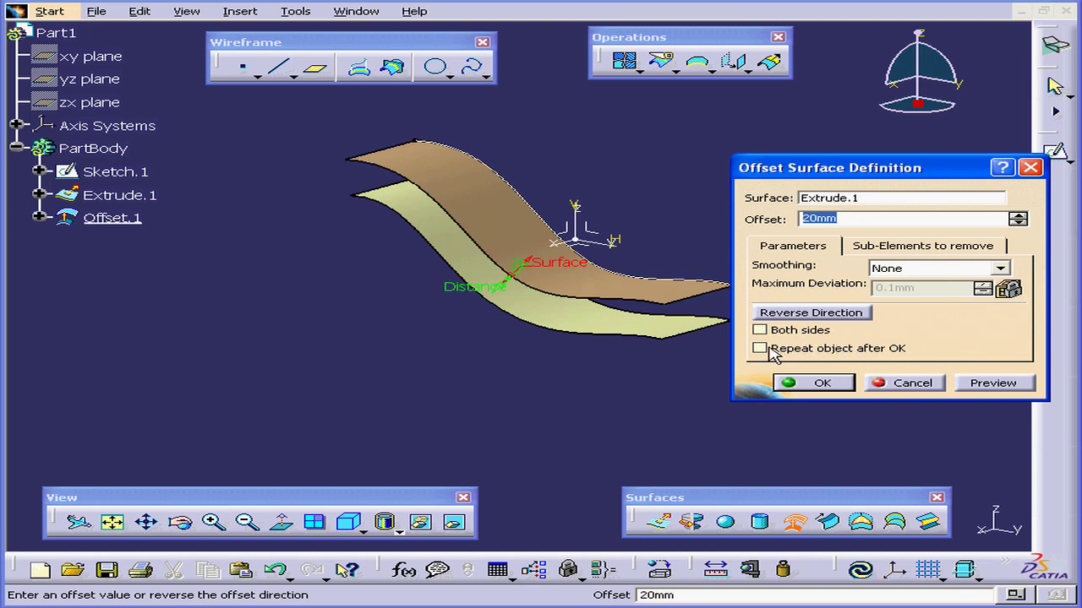
# Create the 20 mm offset and repeat it with 2 instances in the existing body, dismissing any error message.
pyautogui.click(783, 349)
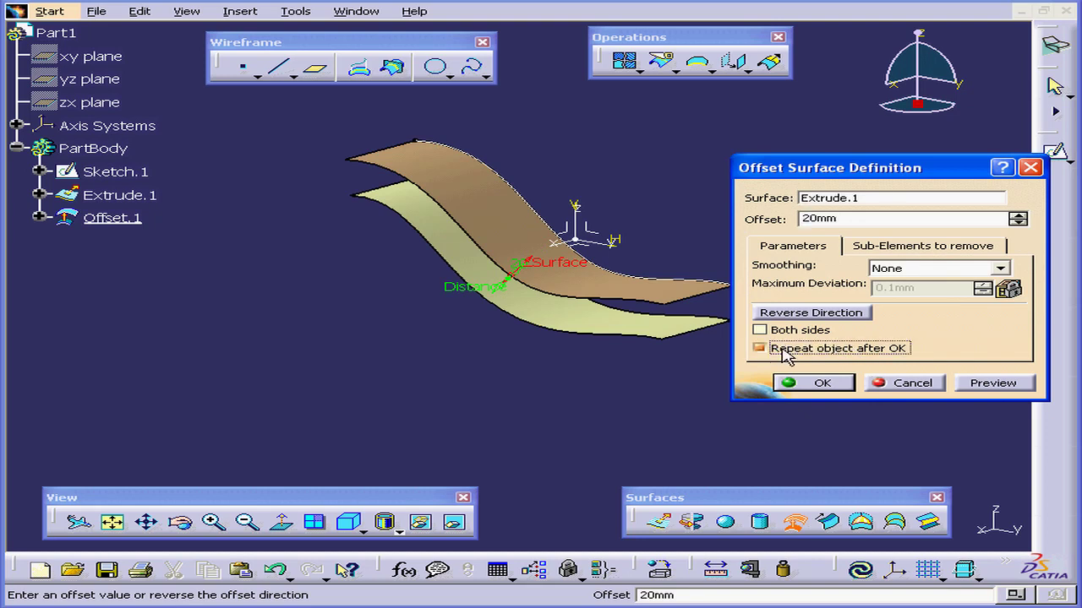
pyautogui.click(825, 385)
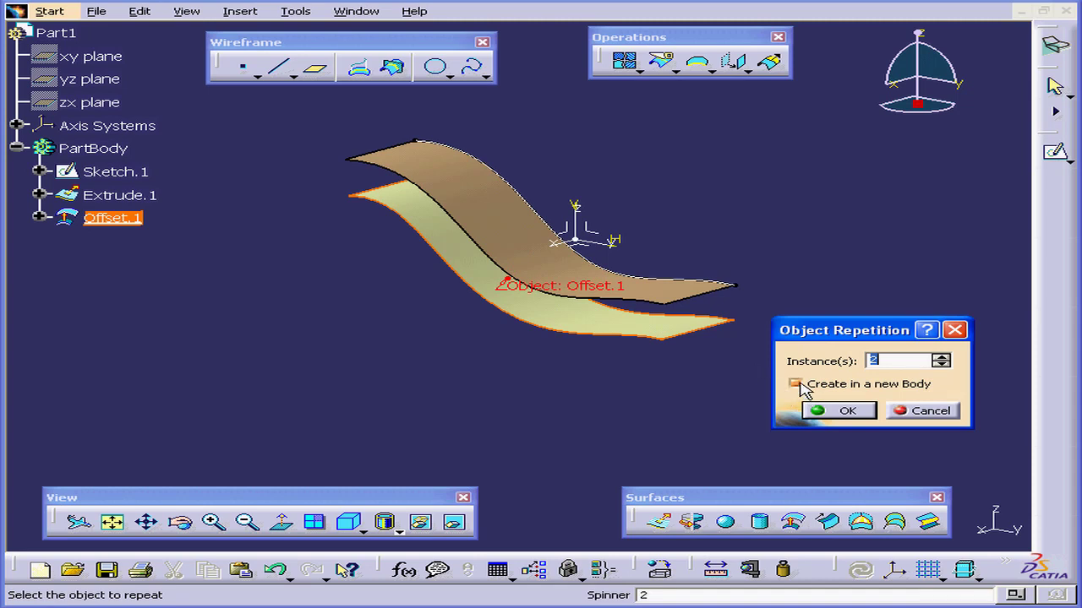
pyautogui.click(796, 384)
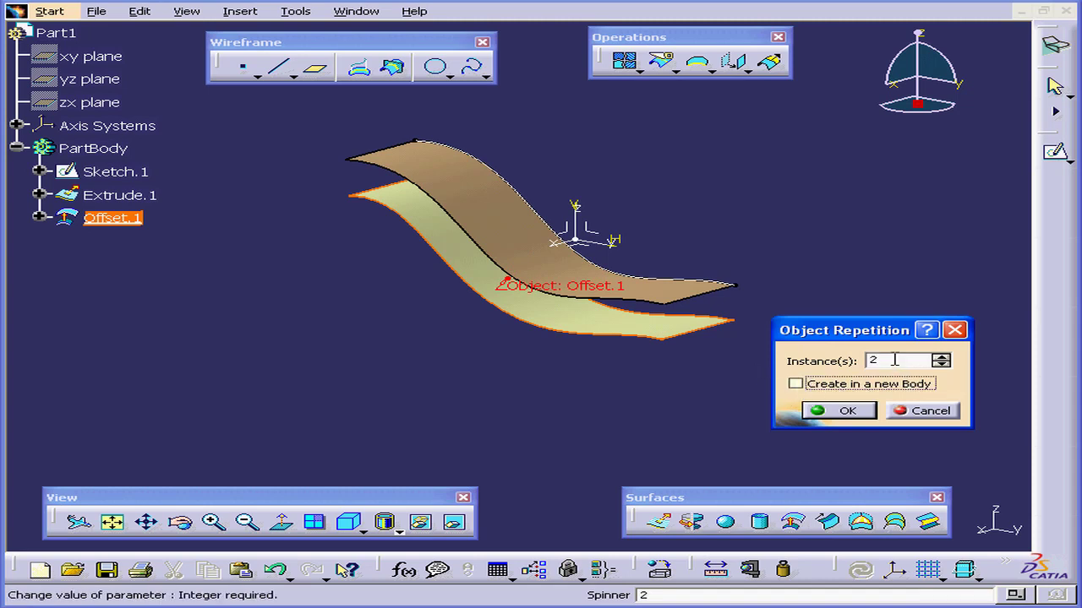
pyautogui.click(845, 410)
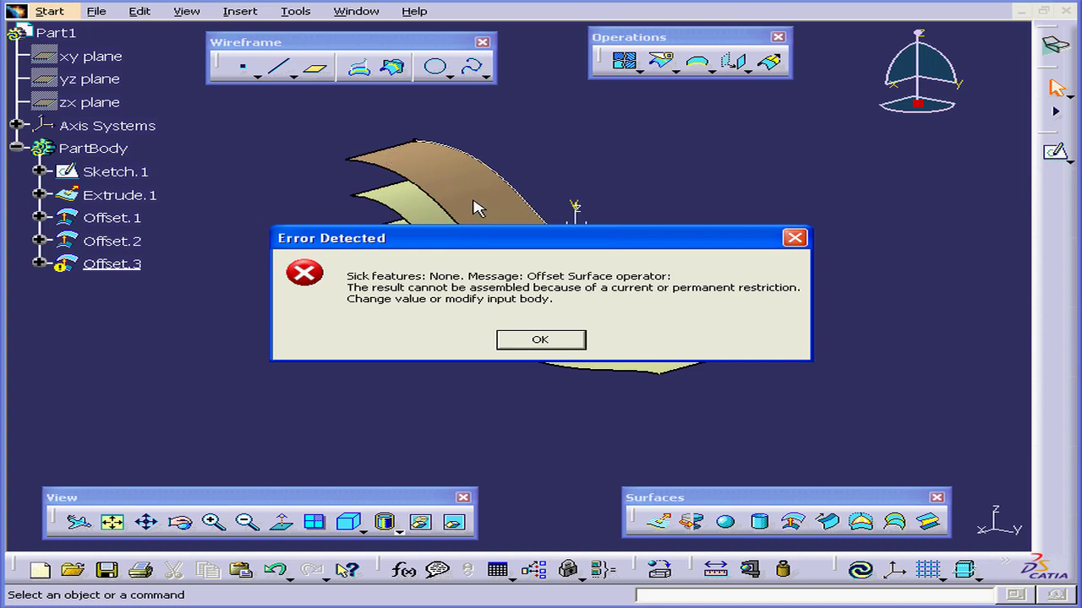
pyautogui.click(540, 339)
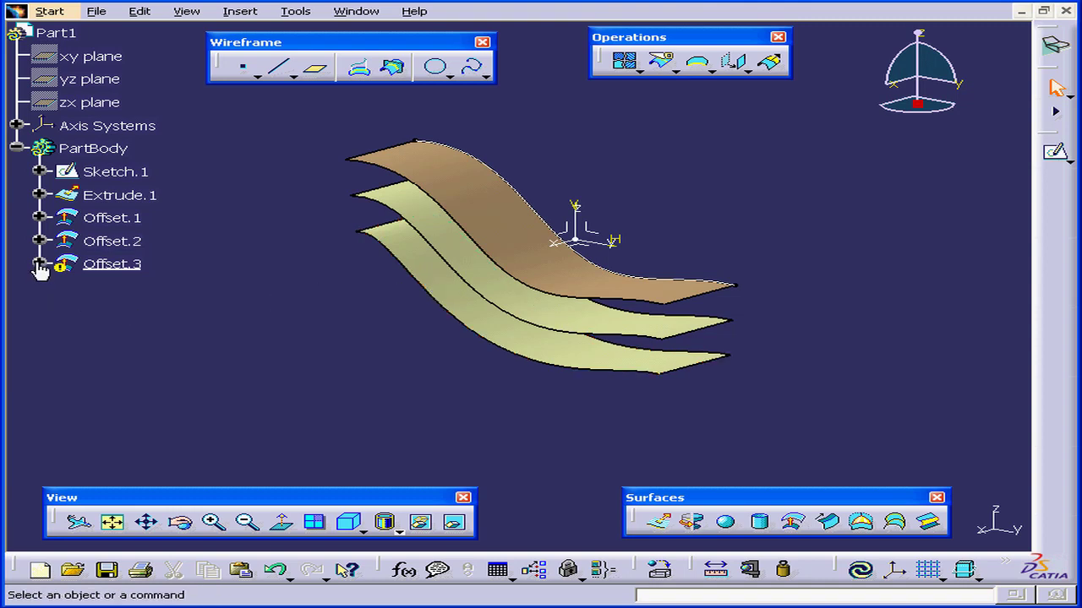
# Remove the formula that drives the offset distance of Offset.3.
pyautogui.click(39, 265)
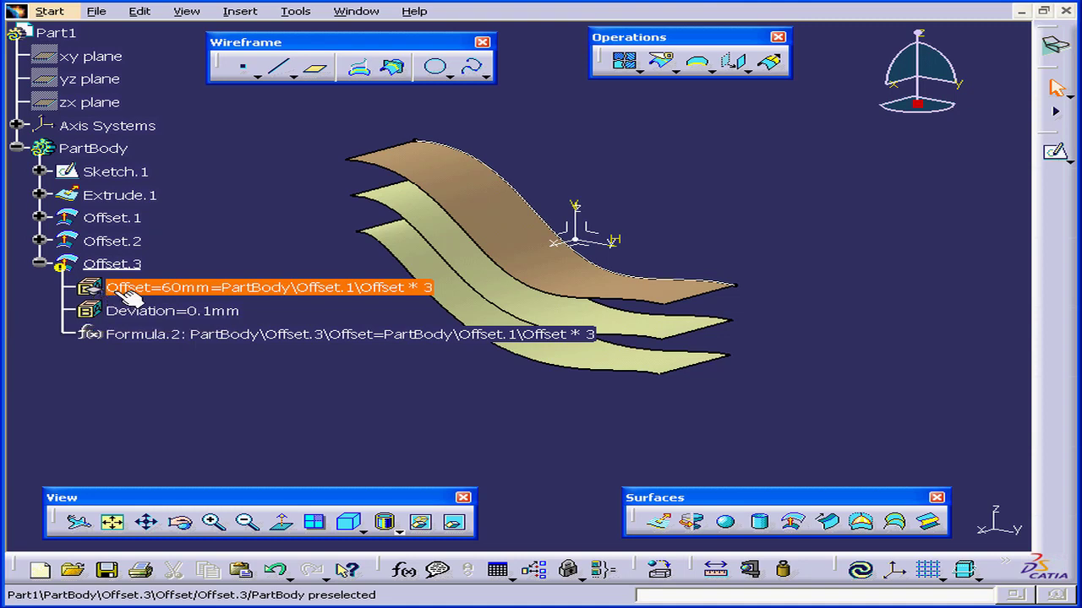
pyautogui.doubleClick(319, 289)
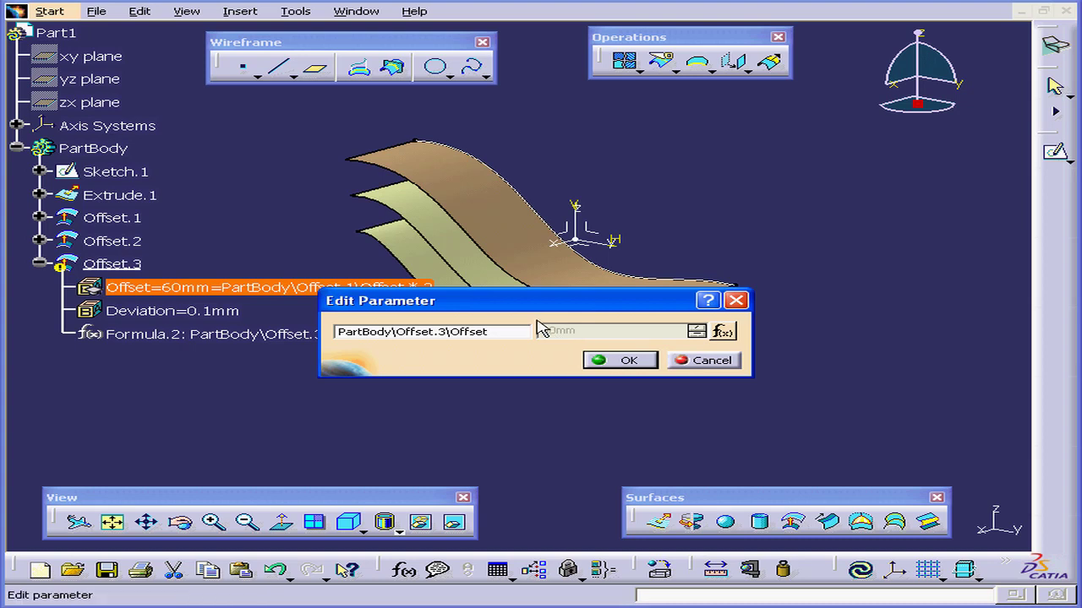
pyautogui.click(715, 361)
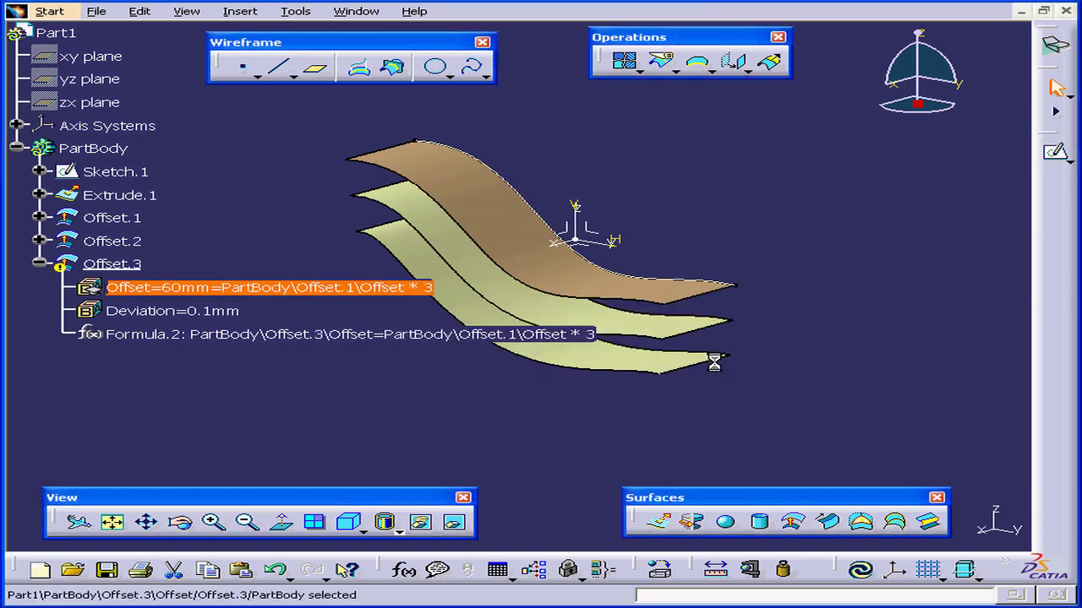
pyautogui.doubleClick(292, 336)
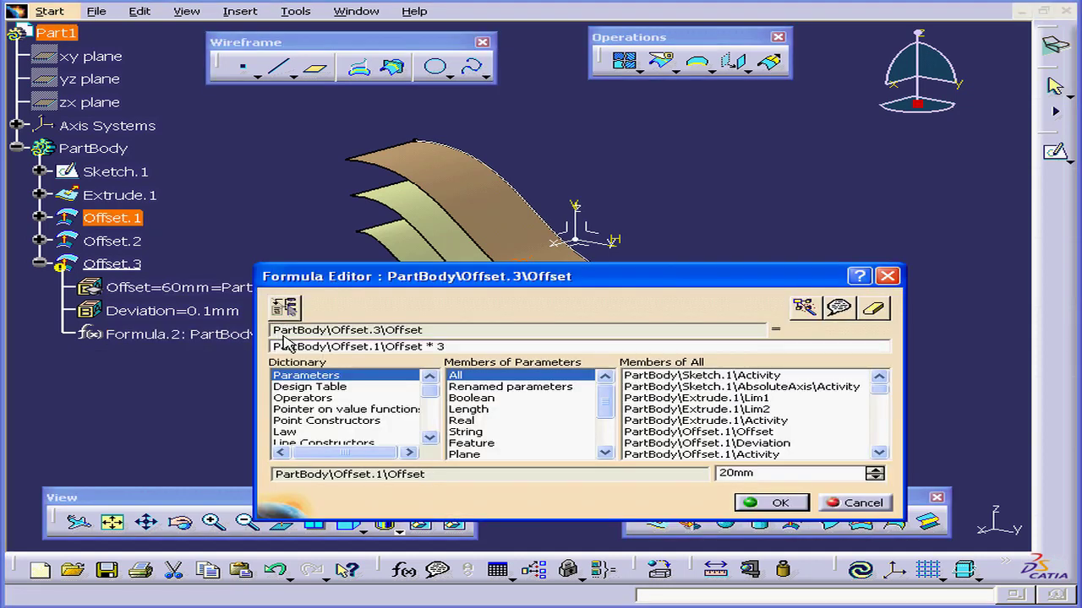
pyautogui.moveTo(483, 346); pyautogui.dragTo(253, 364)
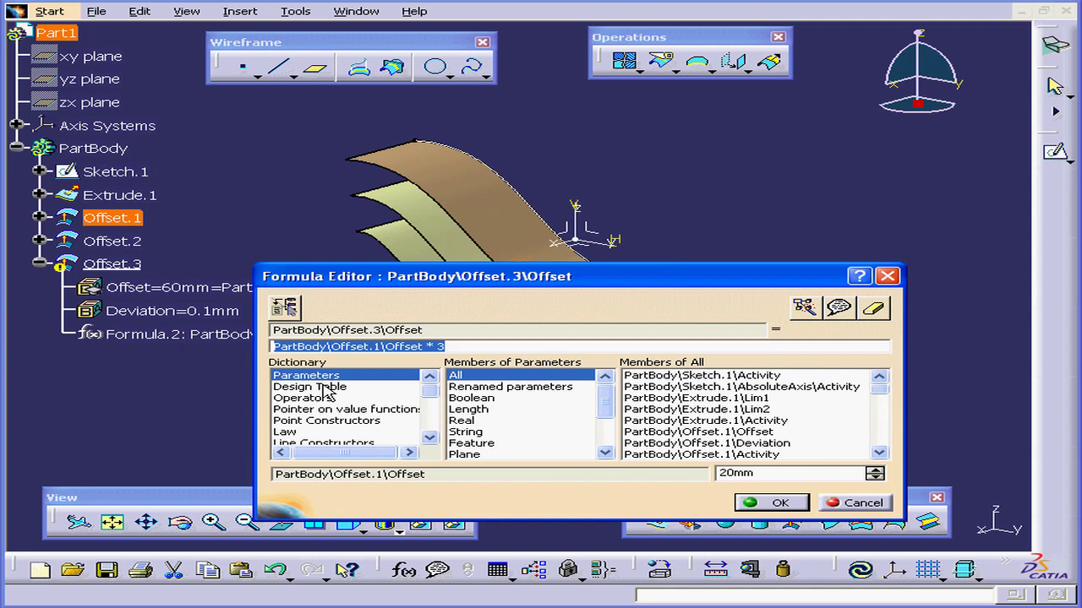
pyautogui.press('Delete')
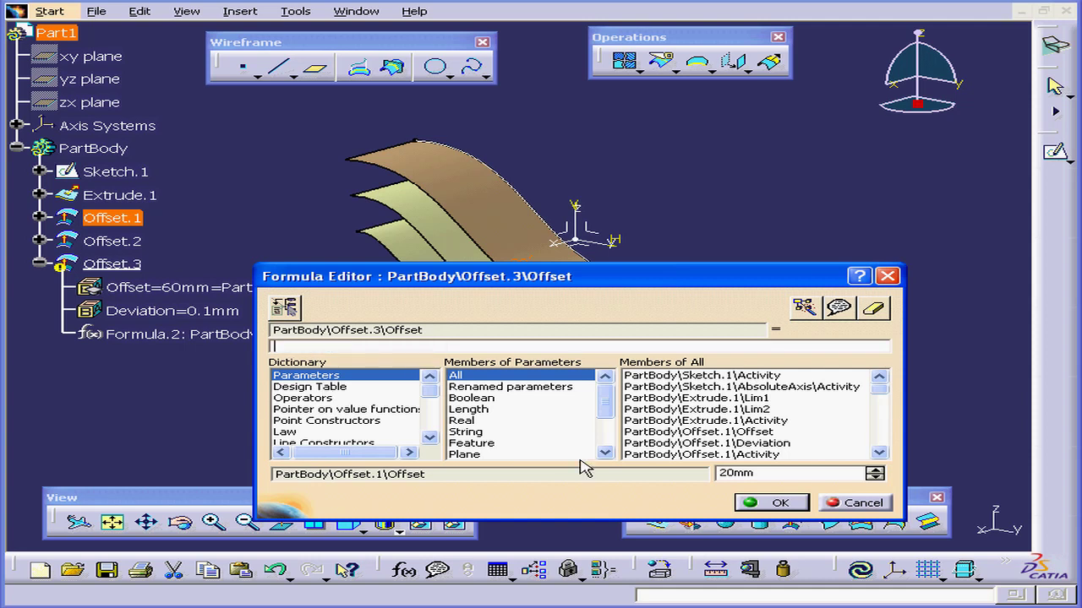
pyautogui.click(772, 503)
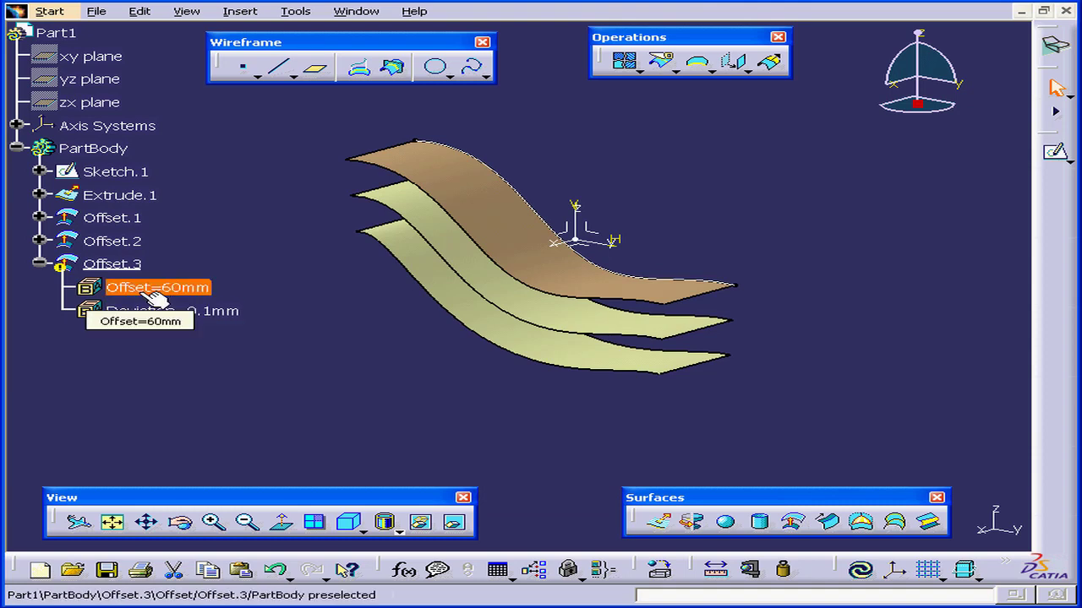
# Set the offset distance of Offset.3 to 45 mm.
pyautogui.doubleClick(155, 287)
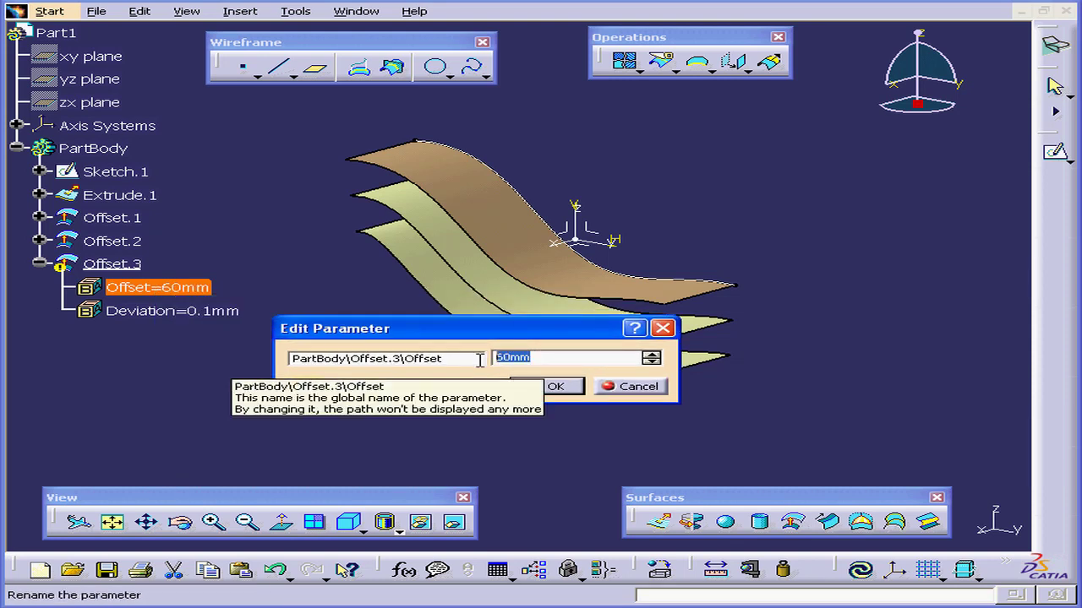
pyautogui.write('45')
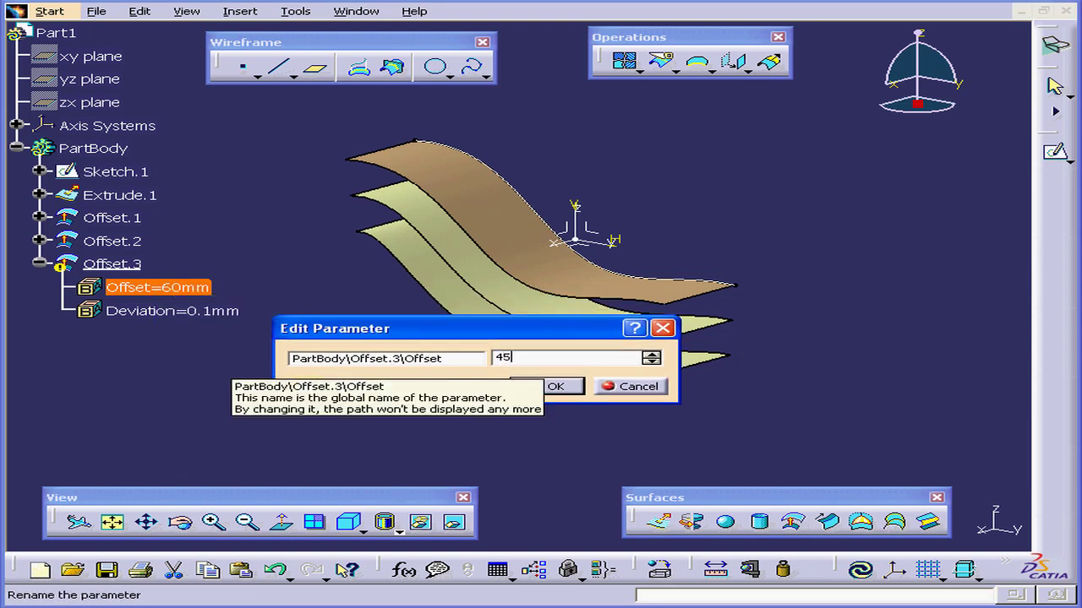
pyautogui.click(556, 388)
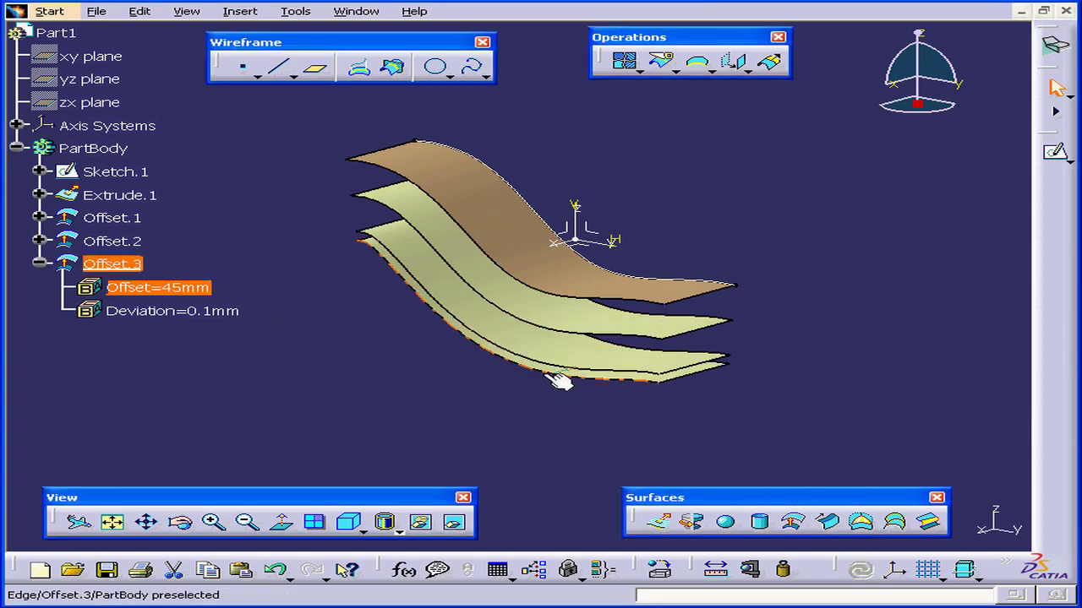